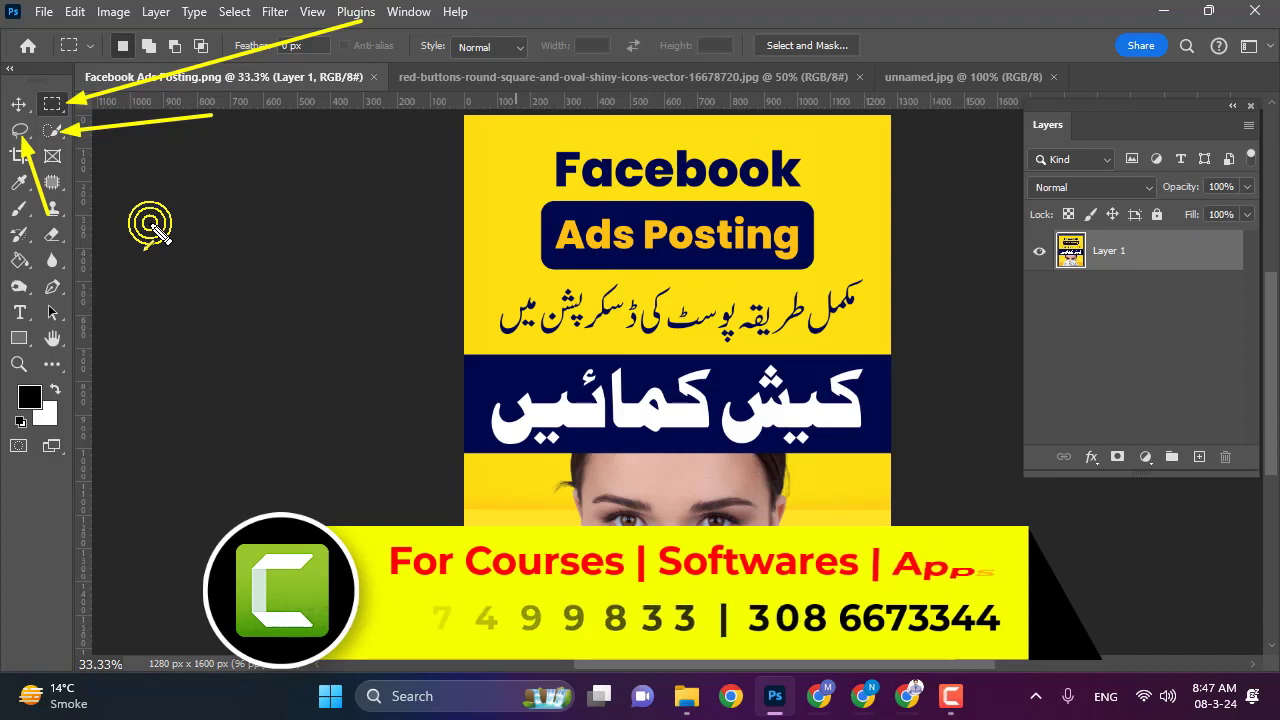
- Switch to the Lasso tool with the L shortcut
{"action": "key", "text": "l"}
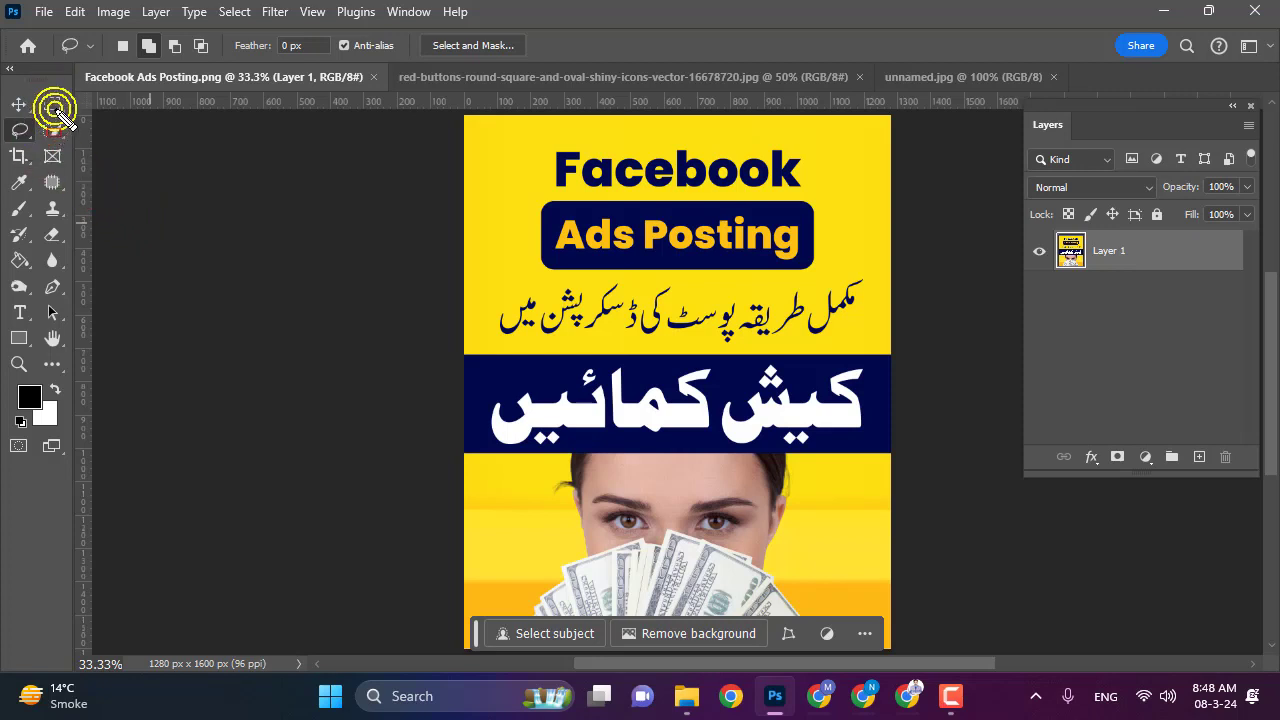
- Select the Rectangular Marquee tool, showing Style: Normal in the options bar
{"action": "left_click_drag", "start_coordinate": [86, 28], "coordinate": [580, 62]}
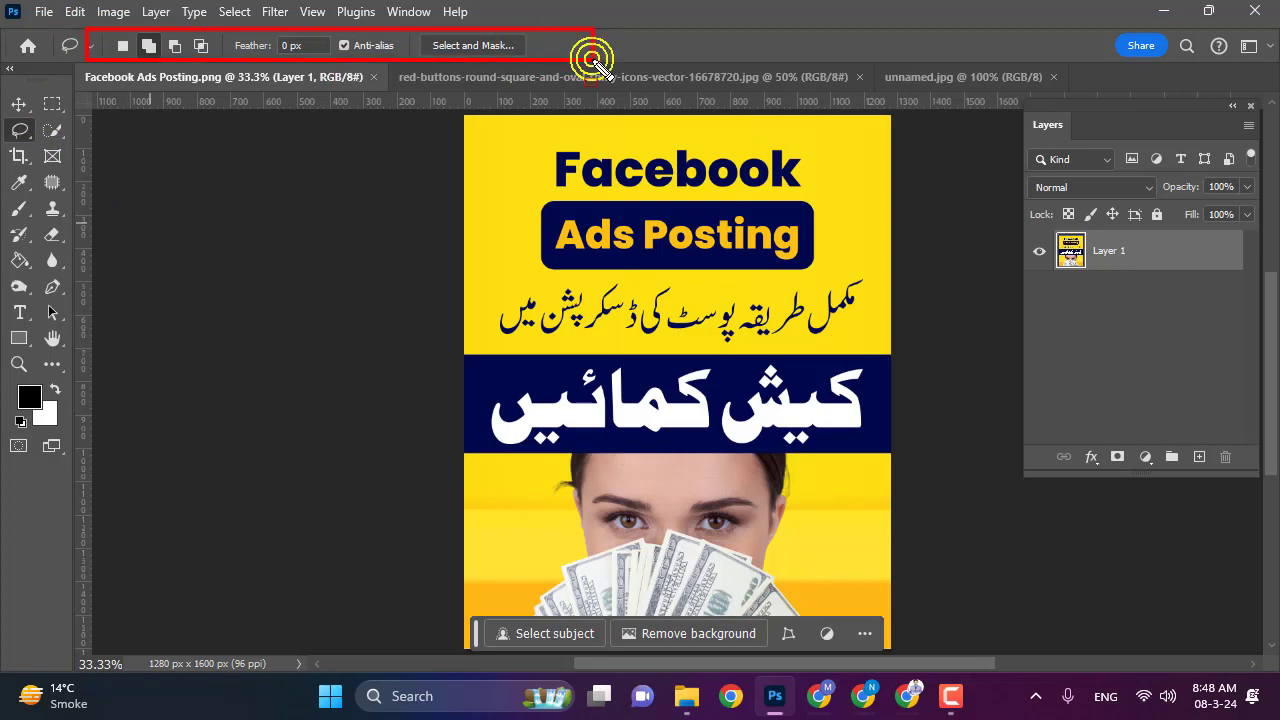
{"action": "left_click", "coordinate": [51, 104]}
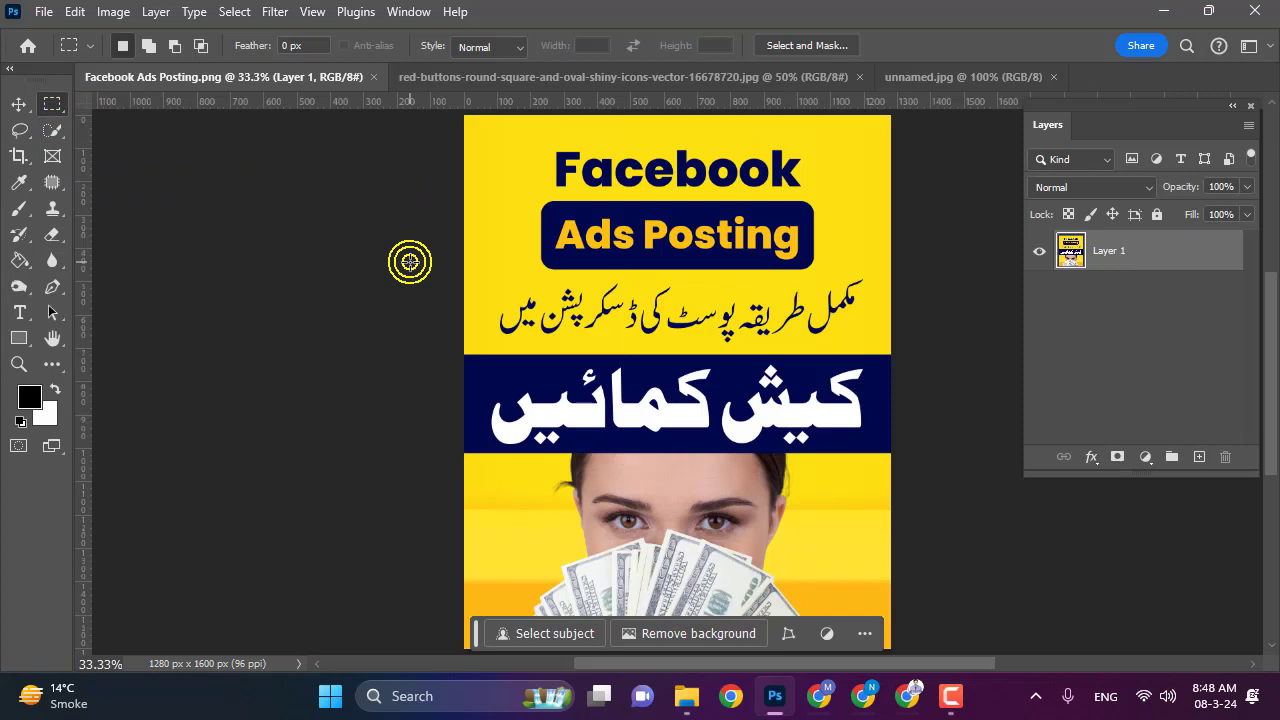
{"action": "scroll", "coordinate": [410, 262], "scroll_direction": "up", "scroll_amount": 1}
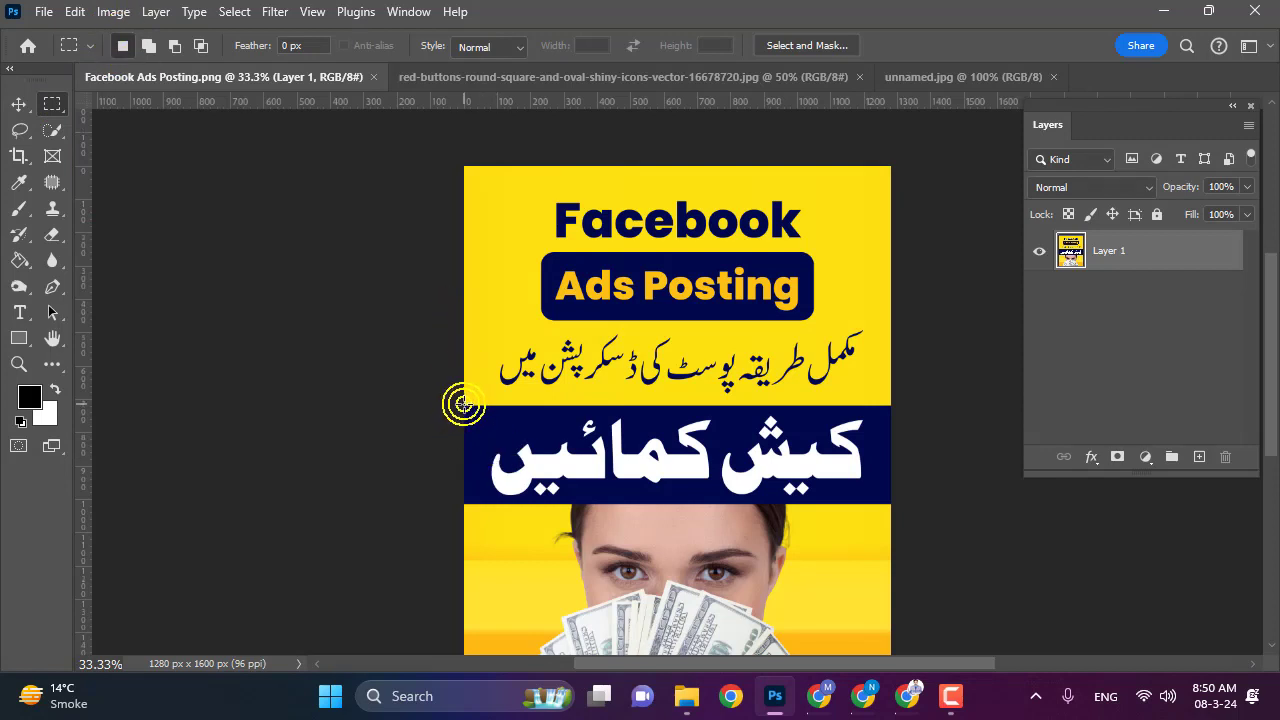
{"action": "left_click_drag", "start_coordinate": [463, 404], "coordinate": [898, 500]}
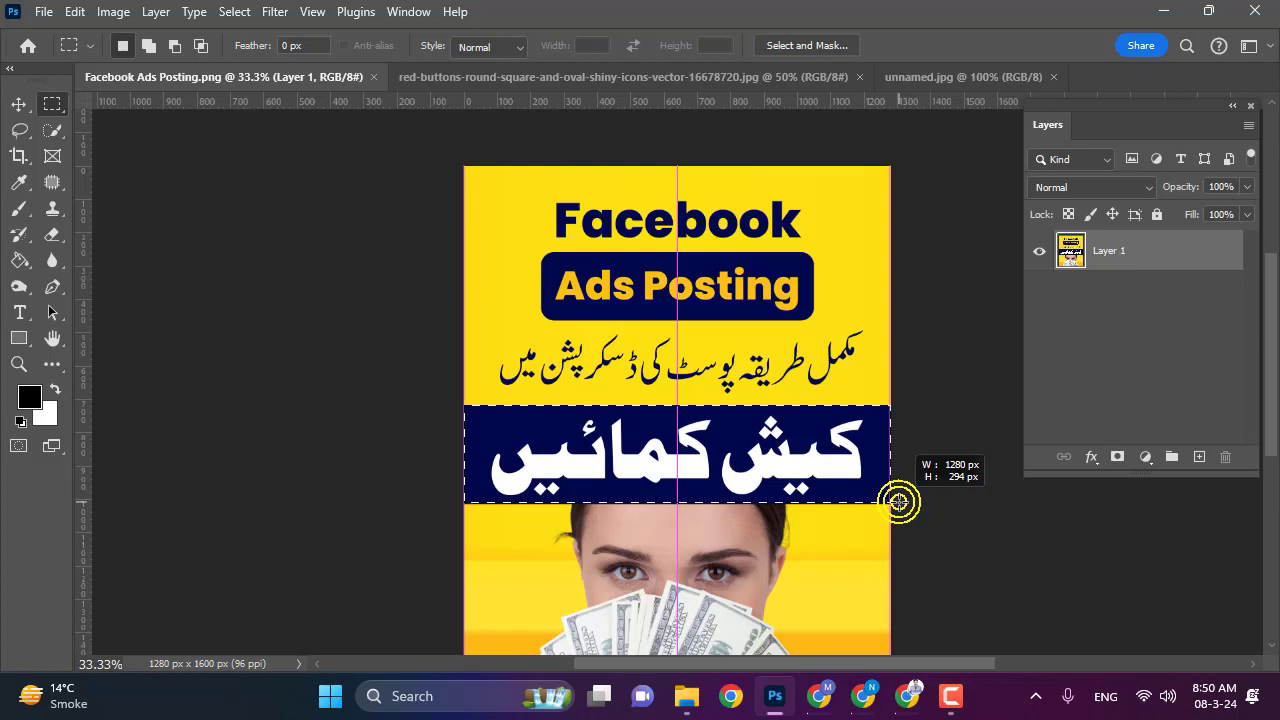
{"action": "left_click_drag", "start_coordinate": [898, 500], "coordinate": [901, 503]}
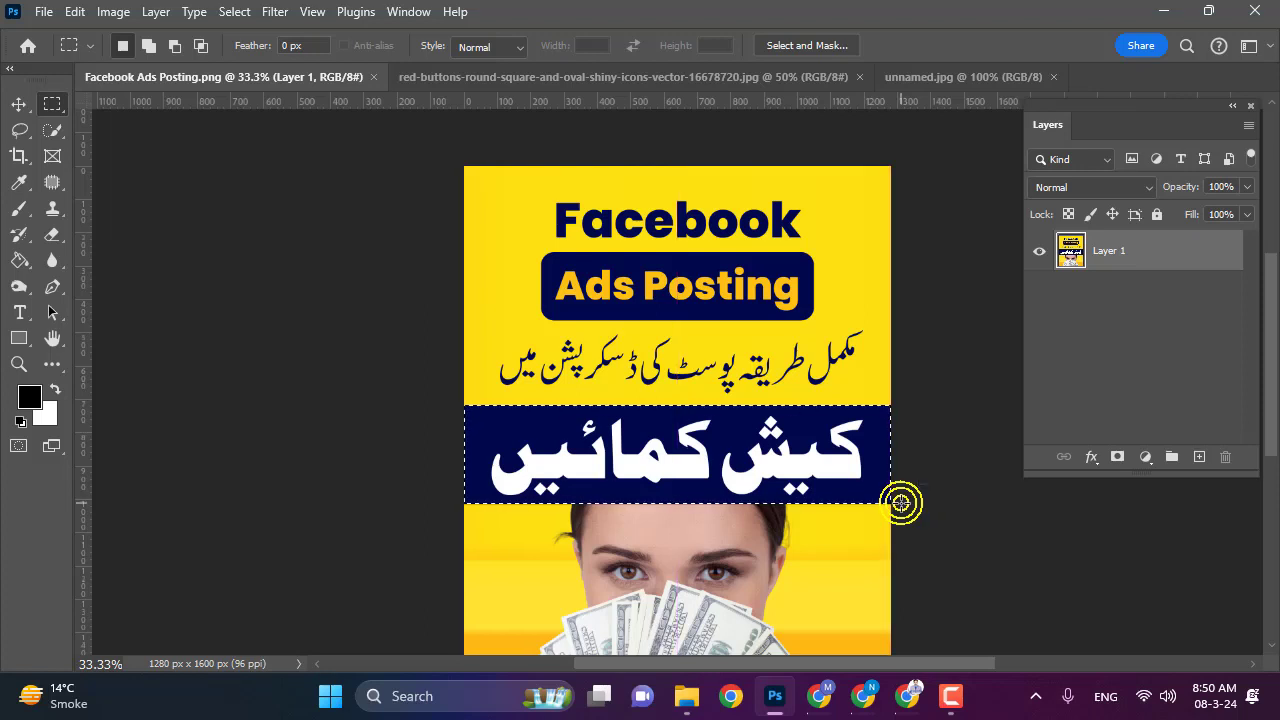
{"action": "left_click", "coordinate": [896, 443]}
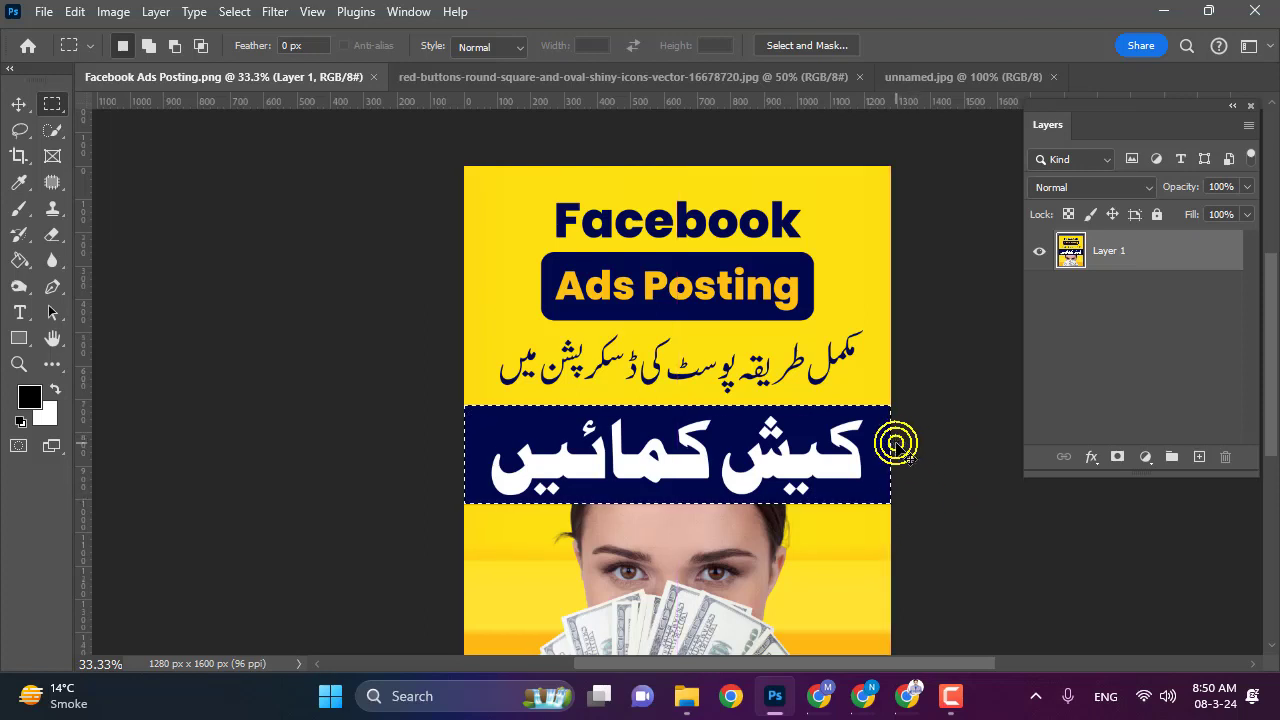
{"action": "key", "text": "ctrl+j"}
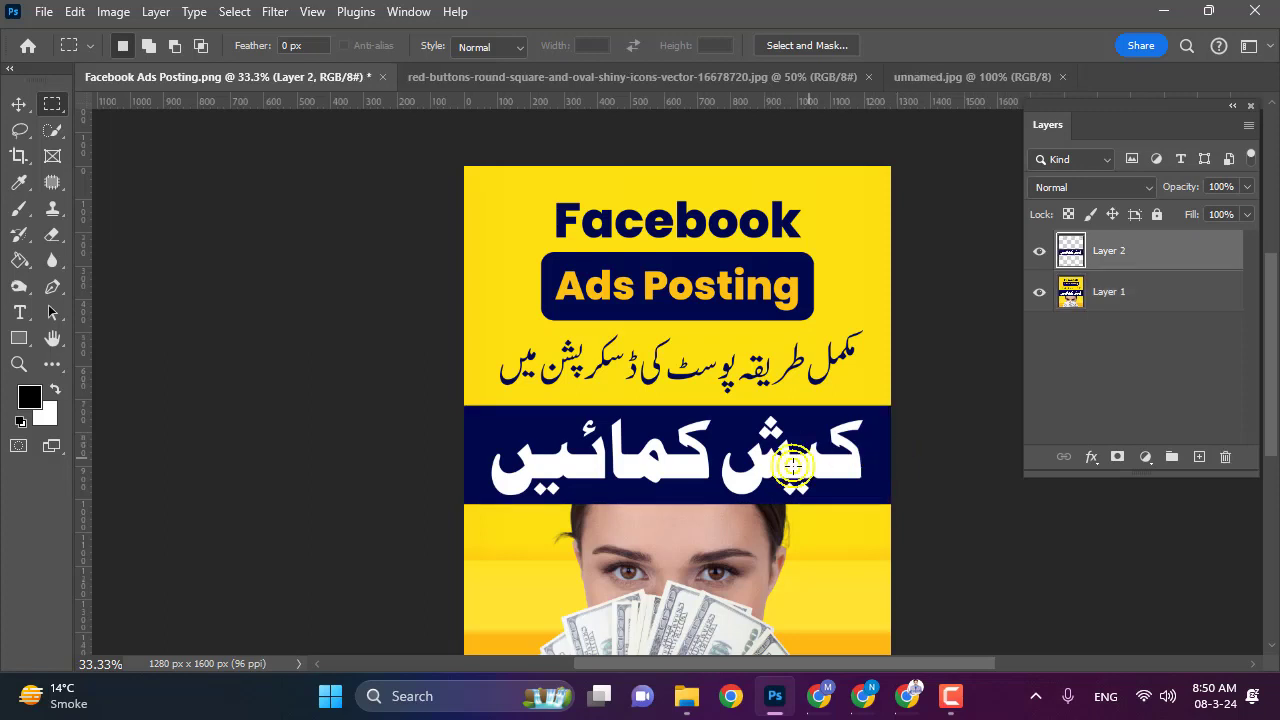
{"action": "left_click", "coordinate": [36, 118]}
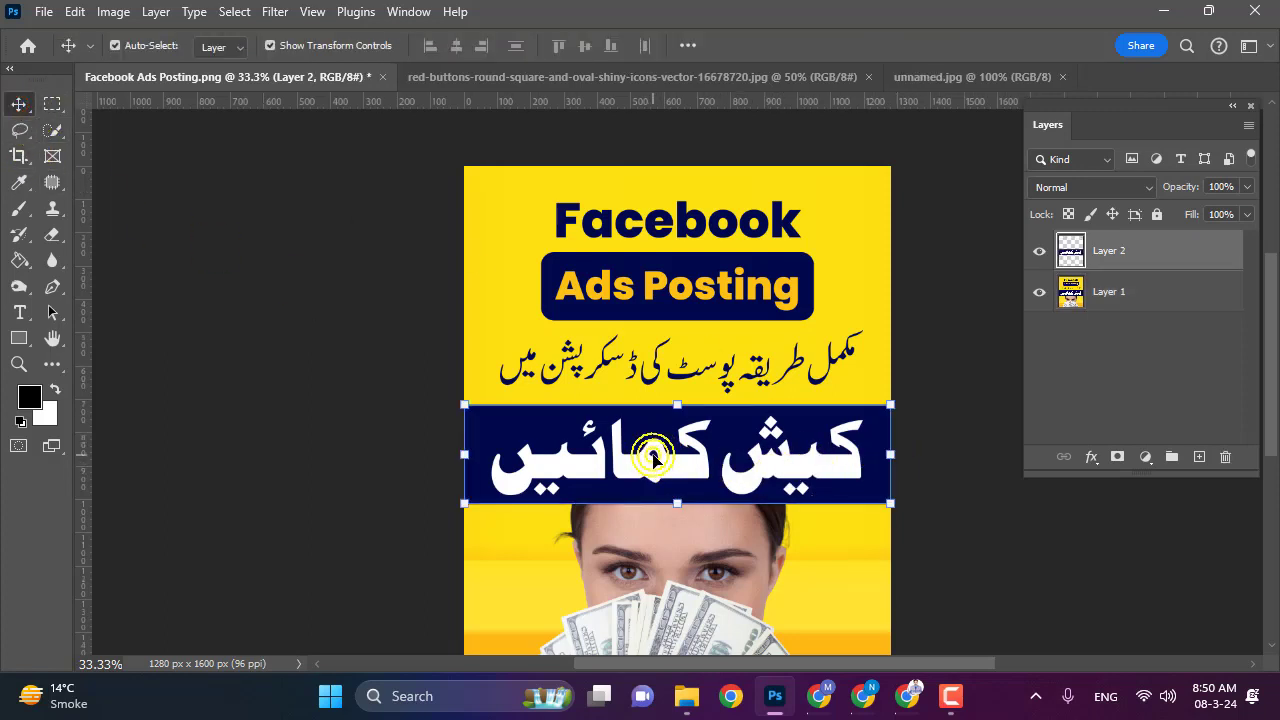
{"action": "left_click_drag", "start_coordinate": [654, 455], "coordinate": [657, 325]}
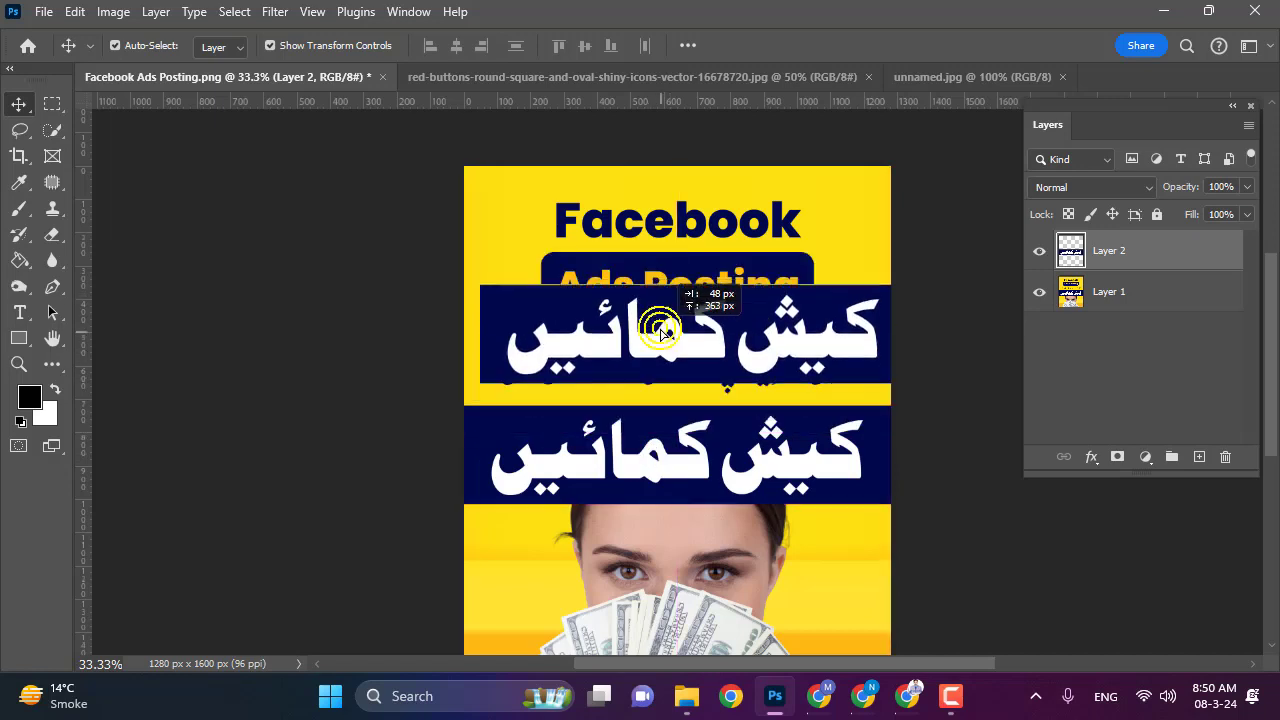
{"action": "key", "text": "Delete"}
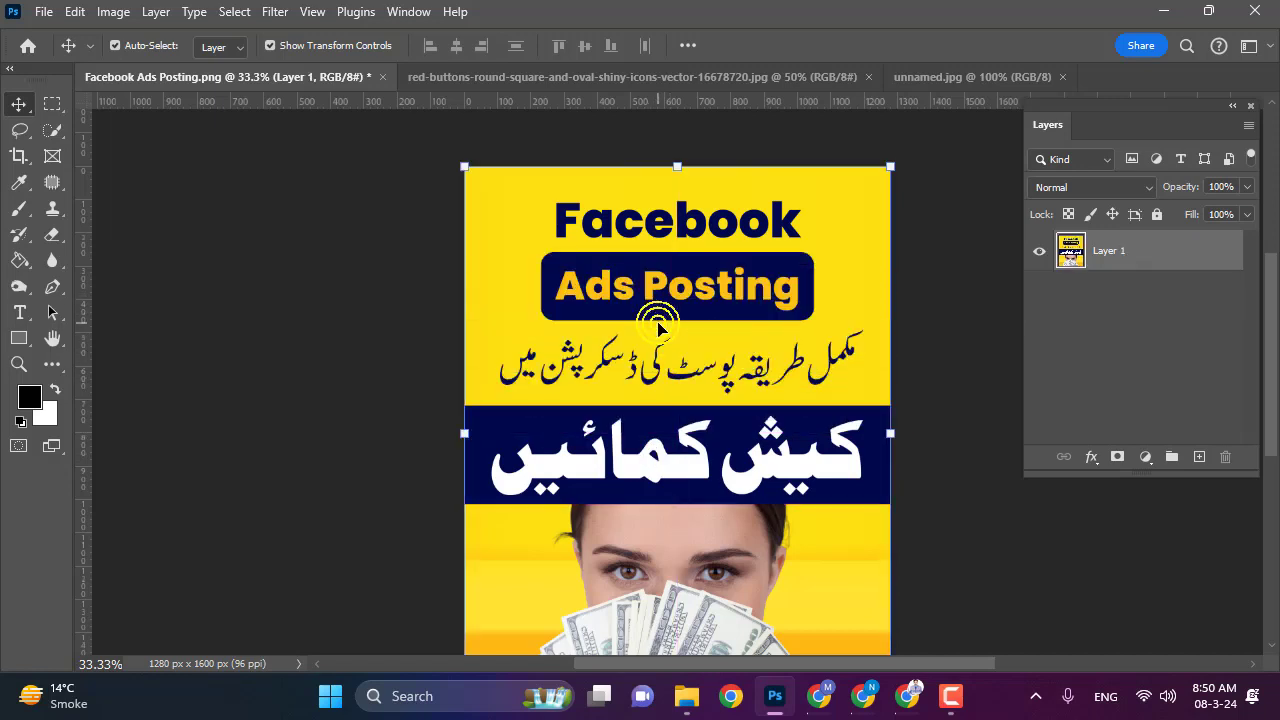
{"action": "left_click", "coordinate": [52, 103]}
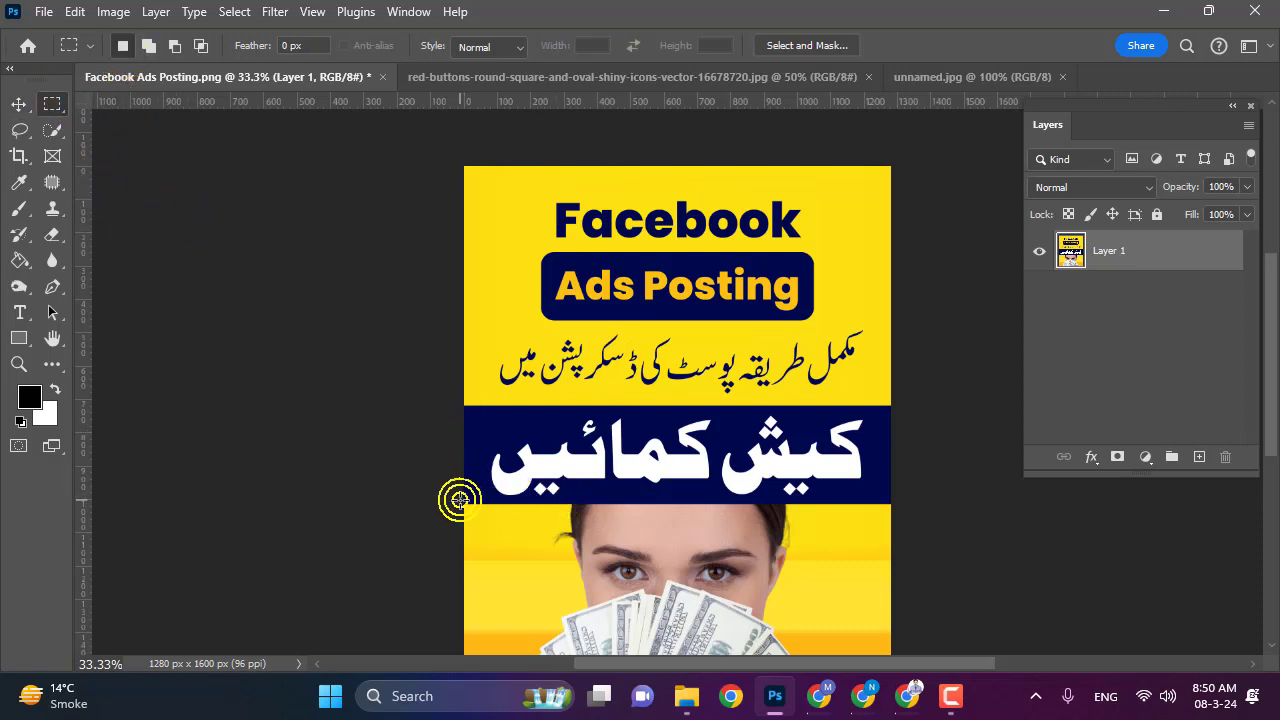
- Marquee the navy Urdu band, then add everything above it up to the poster's top
{"action": "left_click_drag", "start_coordinate": [464, 503], "coordinate": [909, 405]}
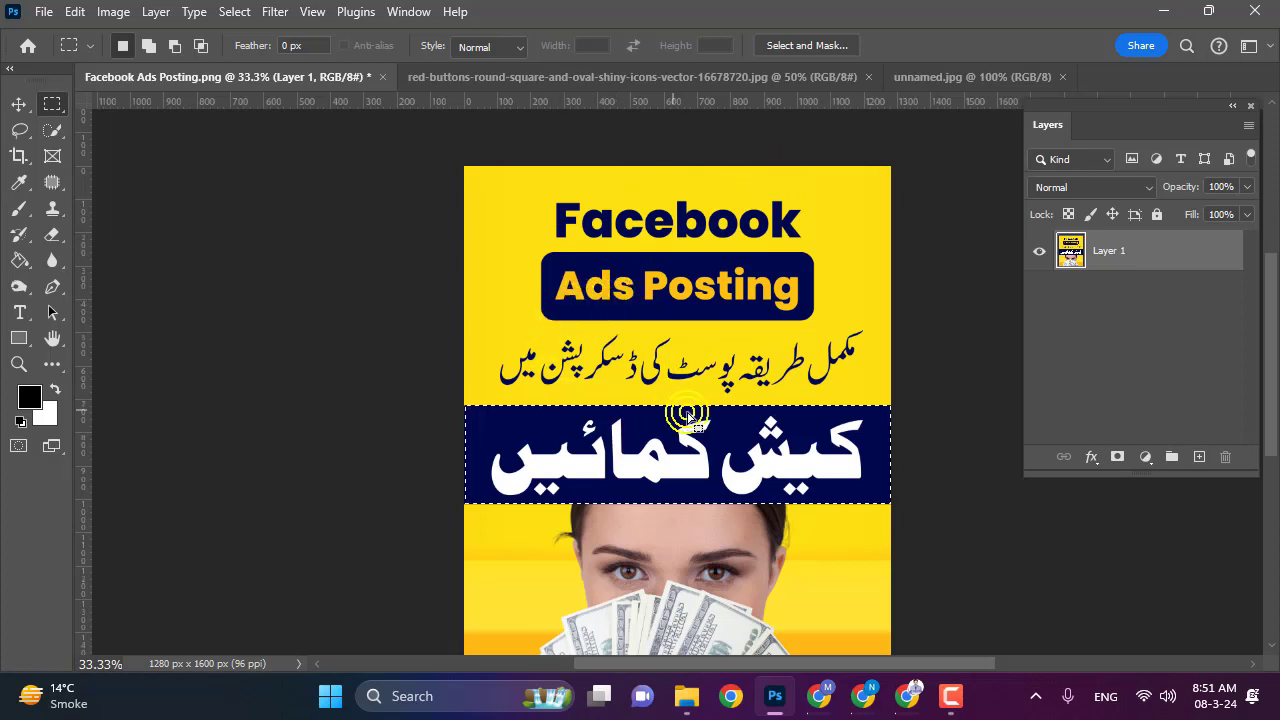
{"action": "left_click", "coordinate": [149, 47]}
{"action": "left_click", "coordinate": [465, 437]}
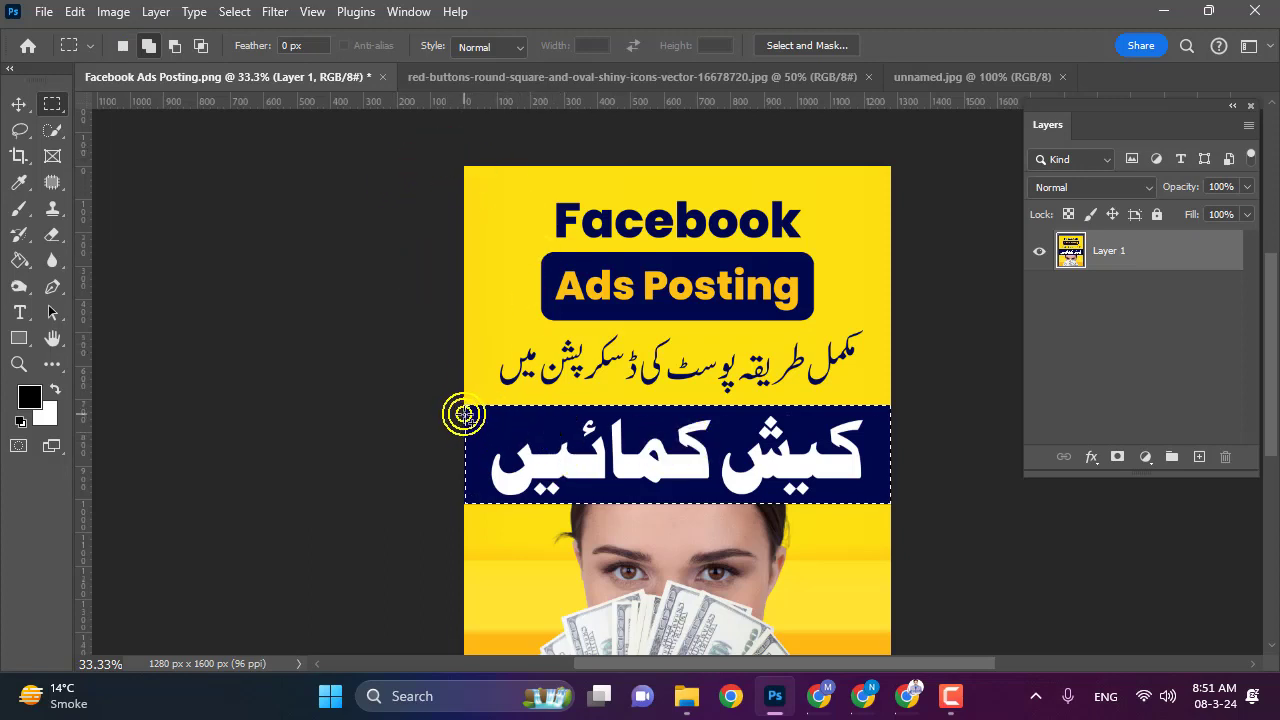
{"action": "mouse_move", "coordinate": [465, 413]}
{"action": "left_mouse_down"}
{"action": "mouse_move", "coordinate": [894, 157]}
{"action": "mouse_move", "coordinate": [877, 426]}
{"action": "mouse_move", "coordinate": [970, 151]}
{"action": "left_mouse_up"}
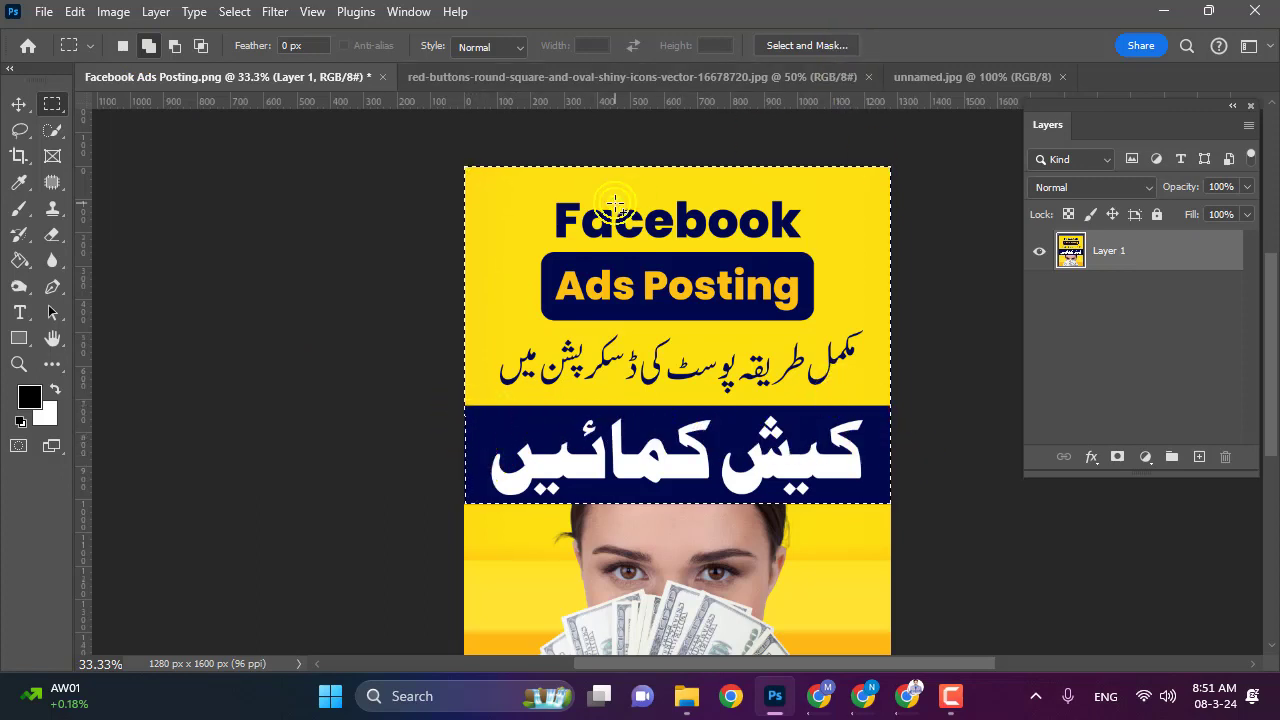
- Subtract the navy band from the selection, then drop the remaining selection
{"action": "left_click", "coordinate": [173, 46]}
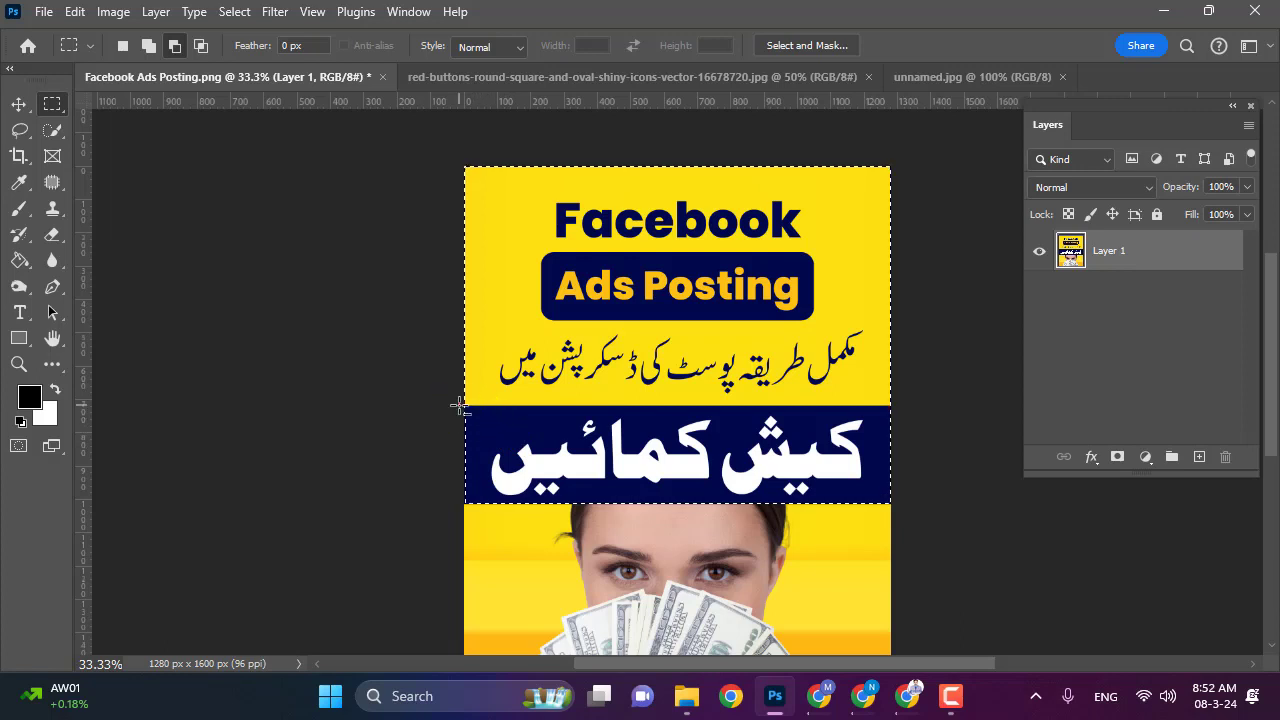
{"action": "left_click_drag", "start_coordinate": [461, 404], "coordinate": [915, 505]}
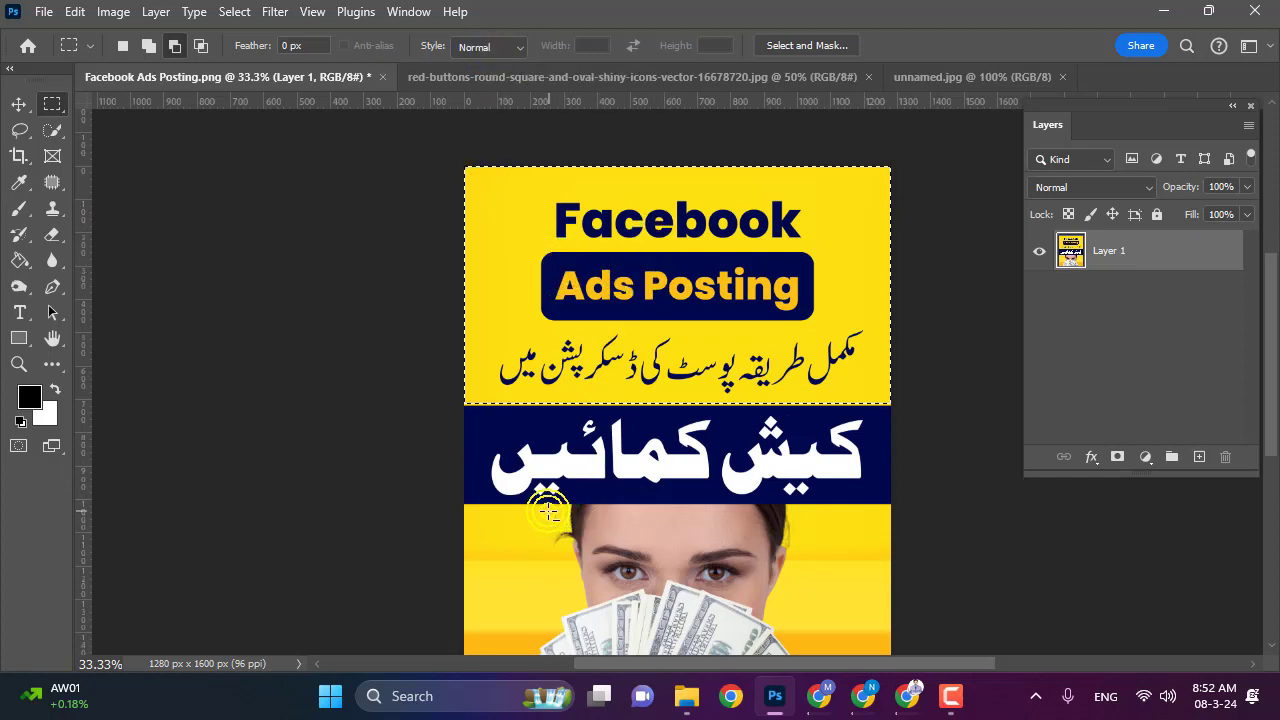
{"action": "key", "text": "ctrl+z"}
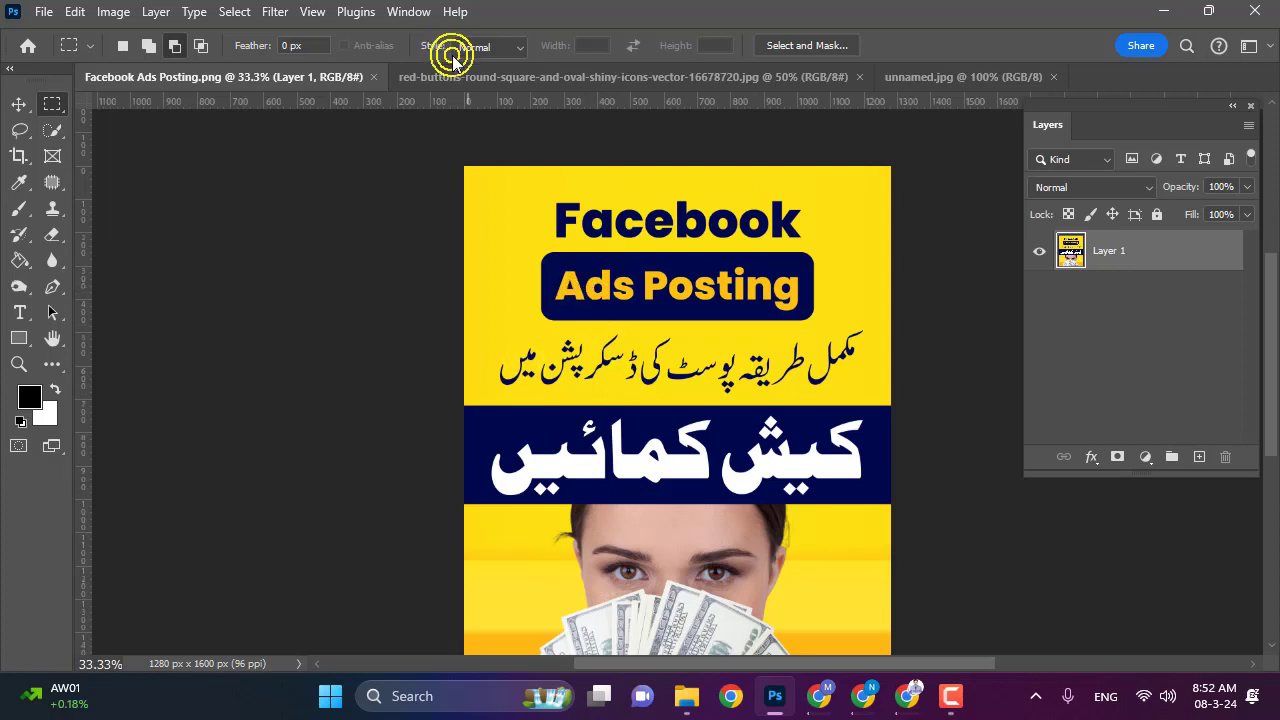
- Set the marquee Style to Fixed Ratio with Width 2 and Height 3
{"action": "left_click_drag", "start_coordinate": [522, 321], "coordinate": [657, 388]}
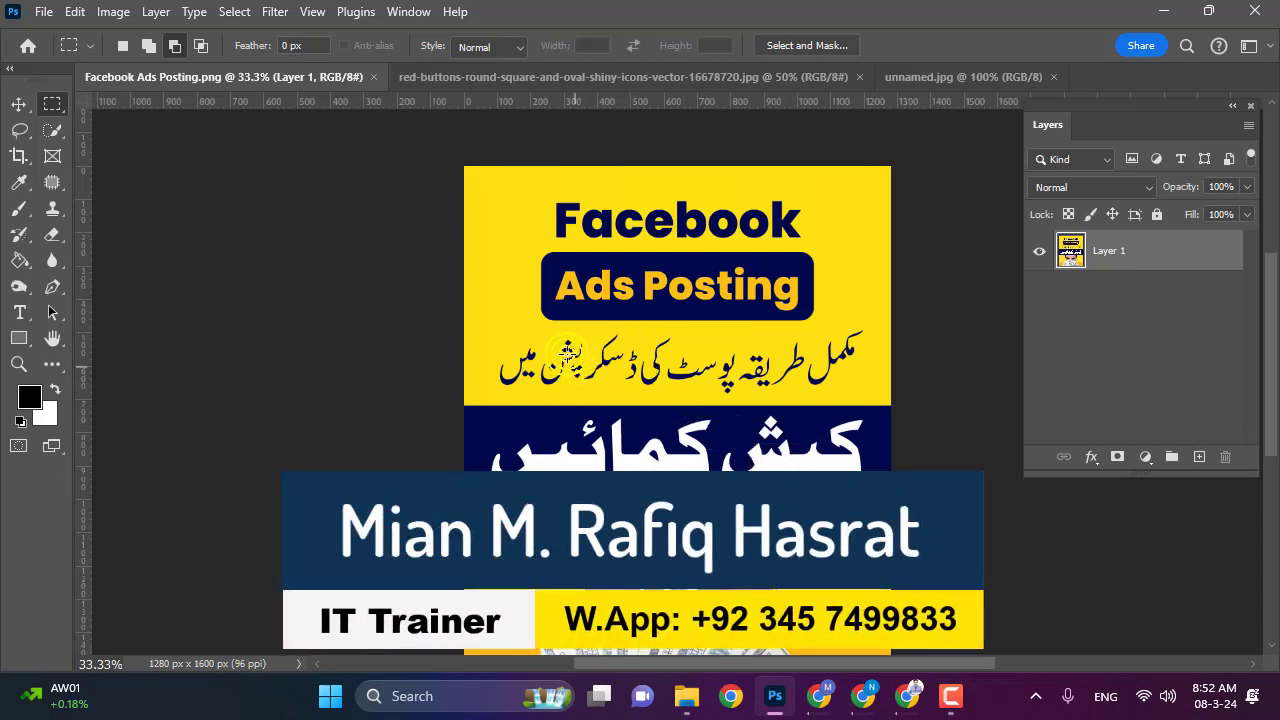
{"action": "left_click", "coordinate": [520, 48]}
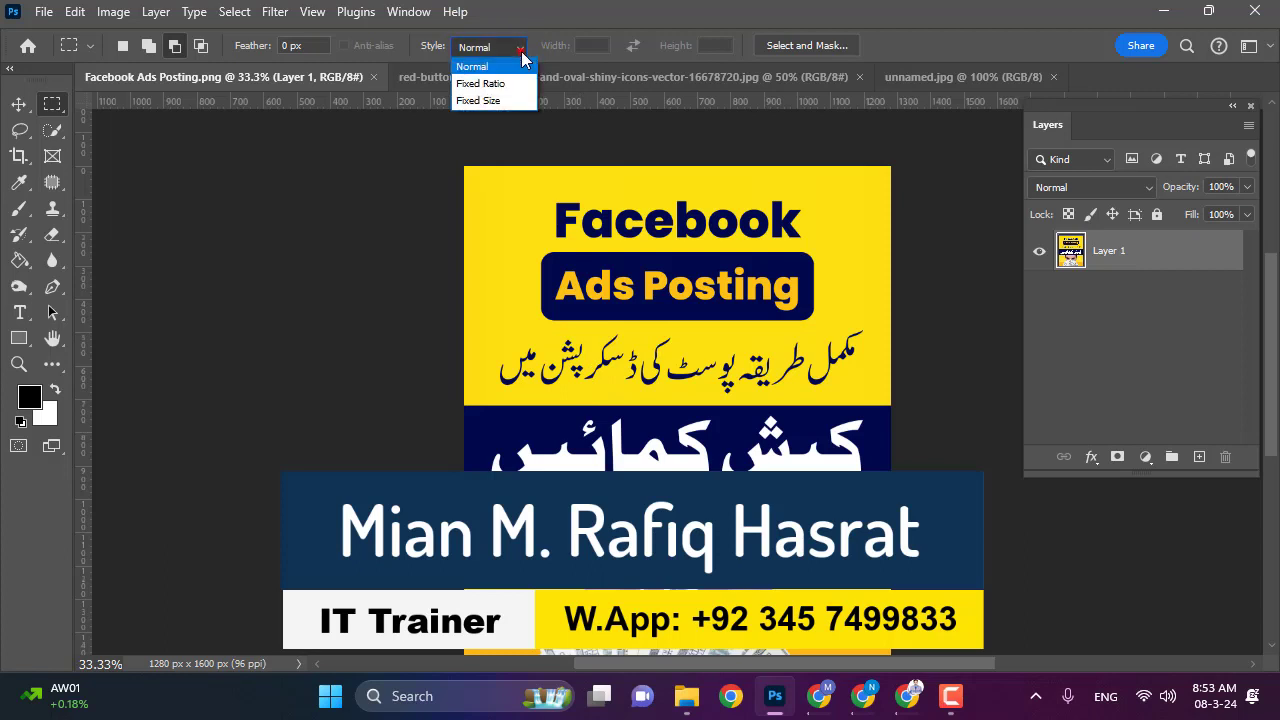
{"action": "left_click_drag", "start_coordinate": [521, 52], "coordinate": [510, 80]}
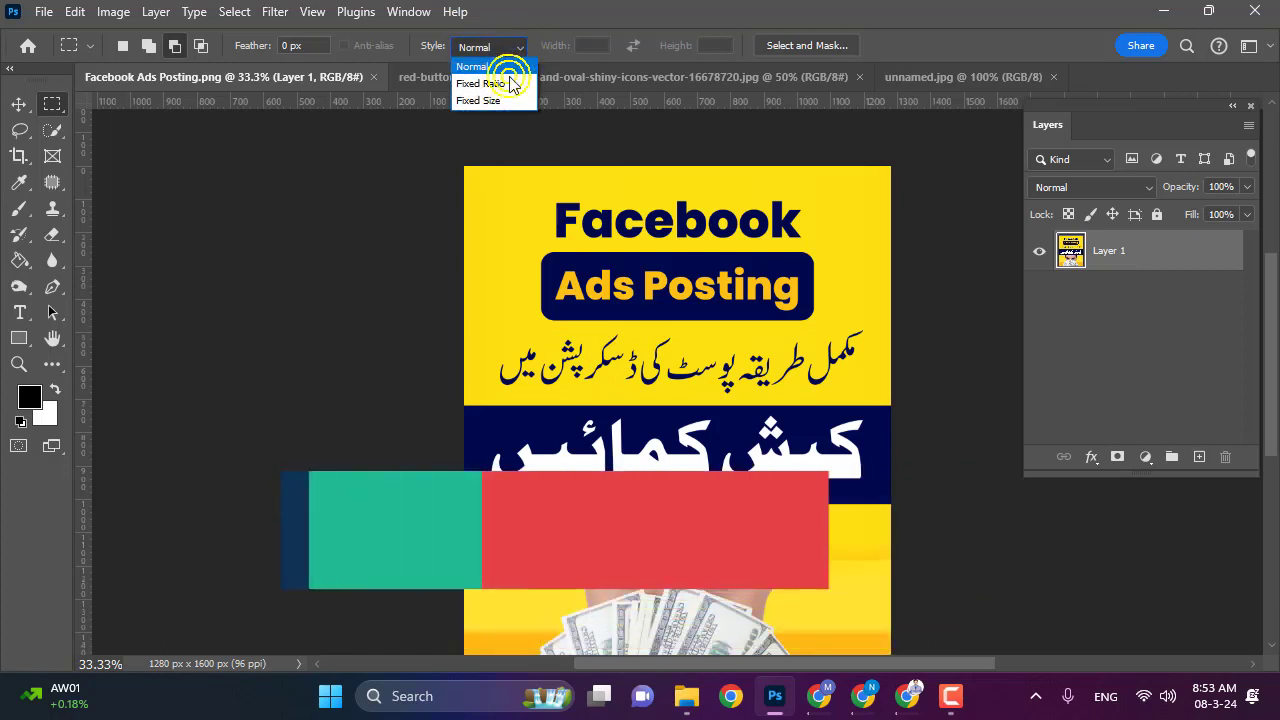
{"action": "mouse_move", "coordinate": [510, 80]}
{"action": "left_mouse_down"}
{"action": "mouse_move", "coordinate": [513, 110]}
{"action": "mouse_move", "coordinate": [497, 83]}
{"action": "left_mouse_up"}
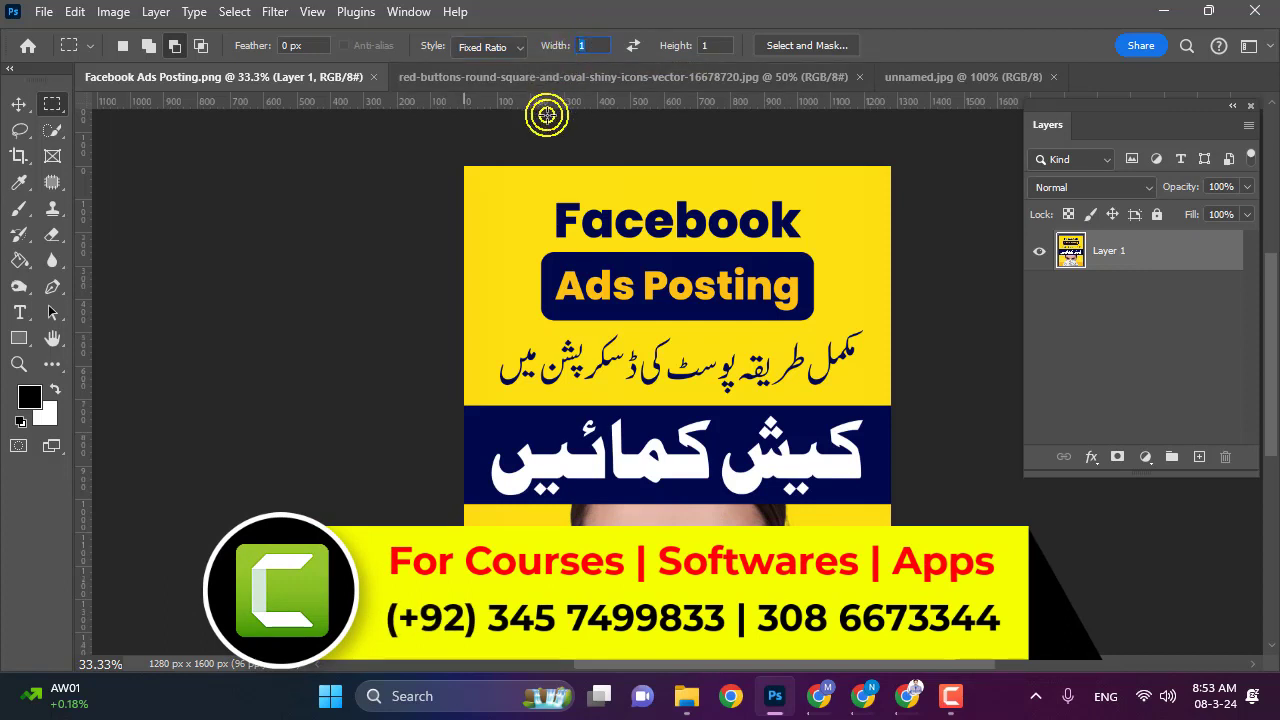
{"action": "type", "text": "2"}
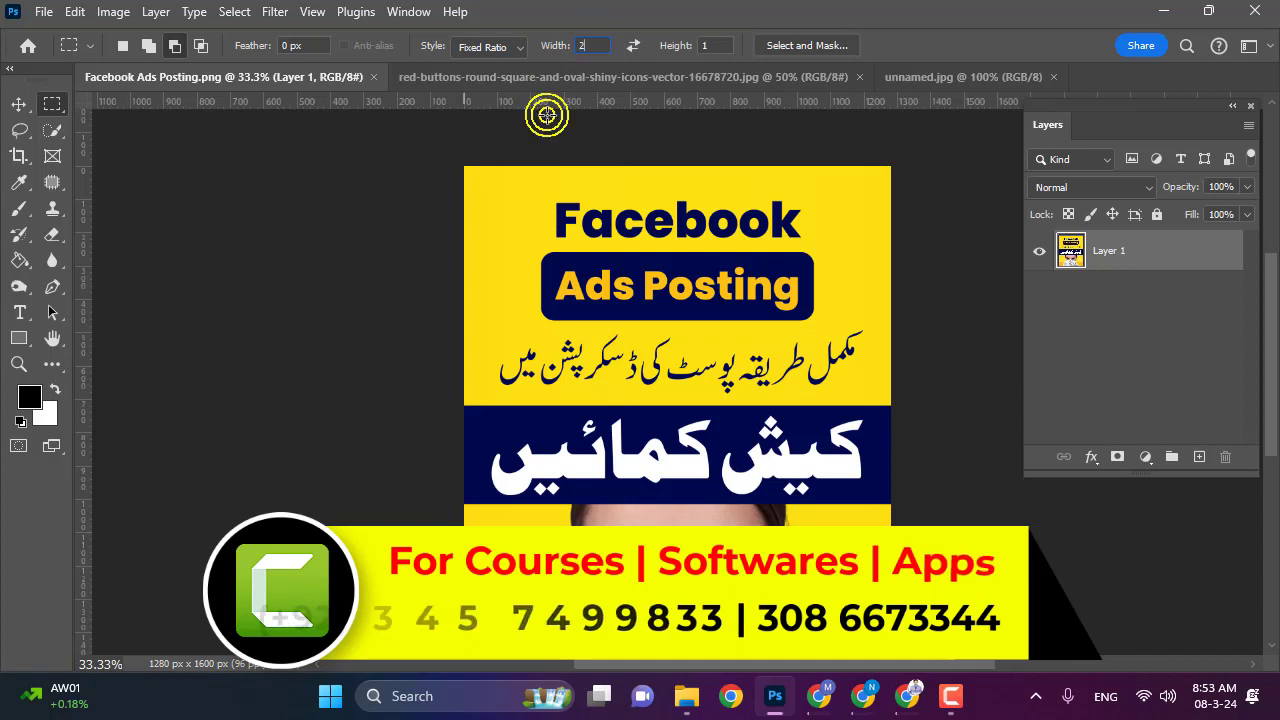
{"action": "left_click", "coordinate": [655, 46]}
{"action": "type", "text": "3"}
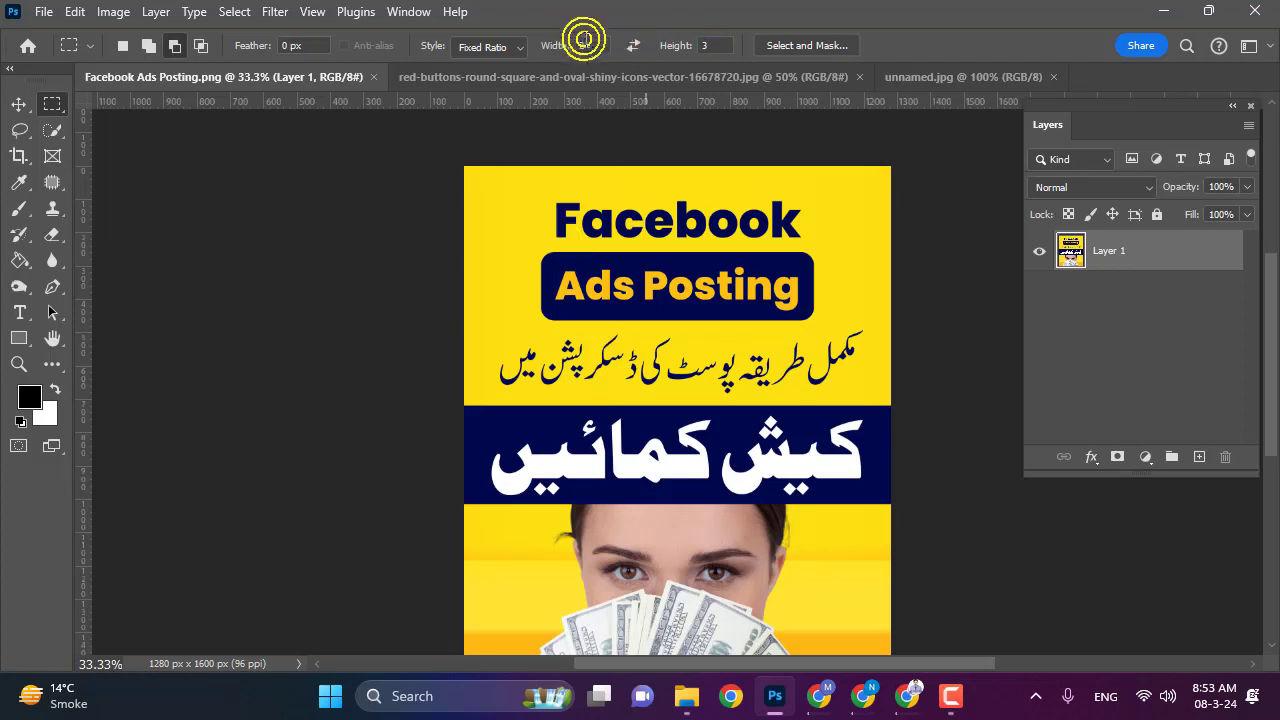
{"action": "left_click", "coordinate": [620, 50]}
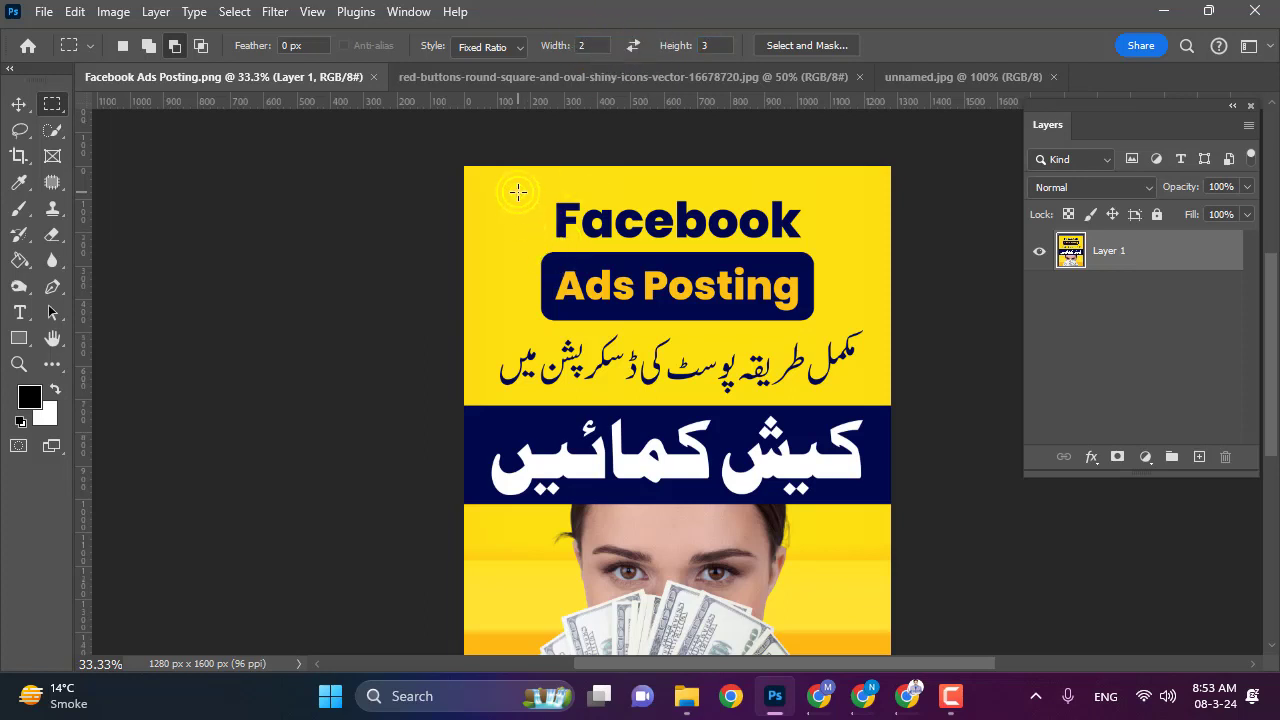
- Draw a 2:3 selection from the Facebook heading and review the Width 2 and Height 3 values
{"action": "mouse_move", "coordinate": [518, 192]}
{"action": "left_mouse_down"}
{"action": "mouse_move", "coordinate": [709, 668]}
{"action": "mouse_move", "coordinate": [810, 534]}
{"action": "left_mouse_up"}
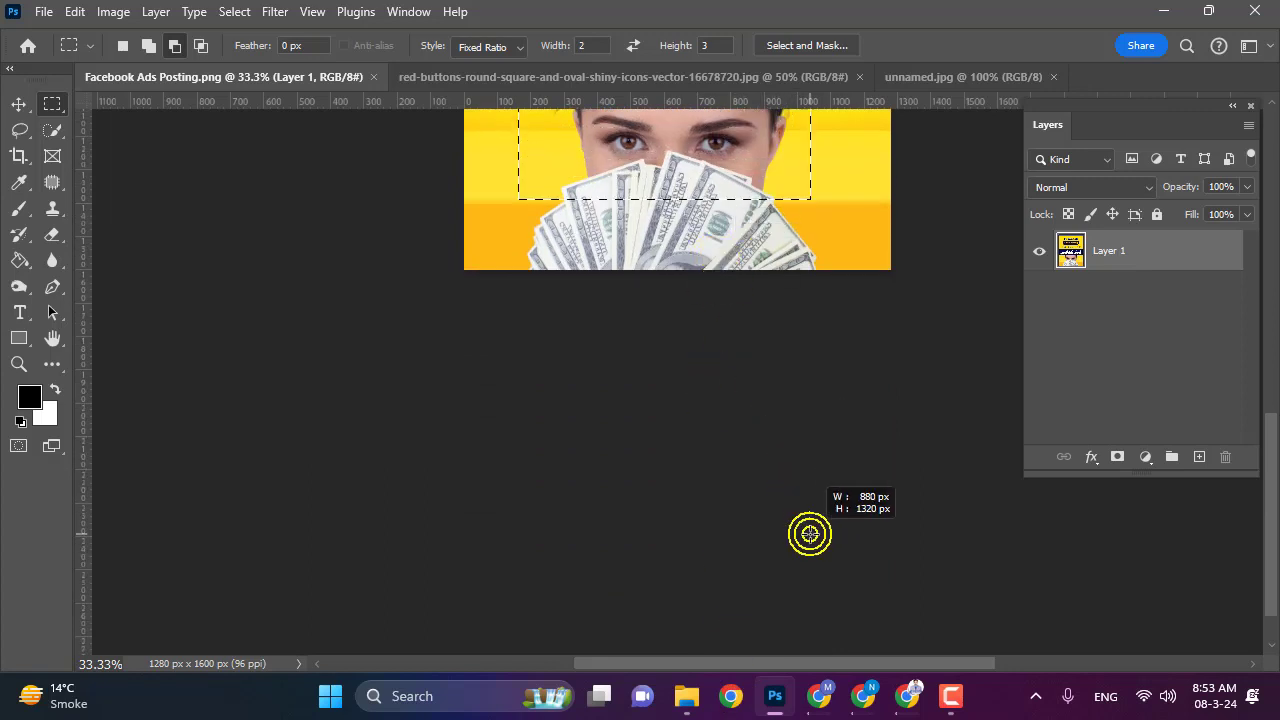
{"action": "scroll", "coordinate": [823, 428], "scroll_direction": "up", "scroll_amount": 5}
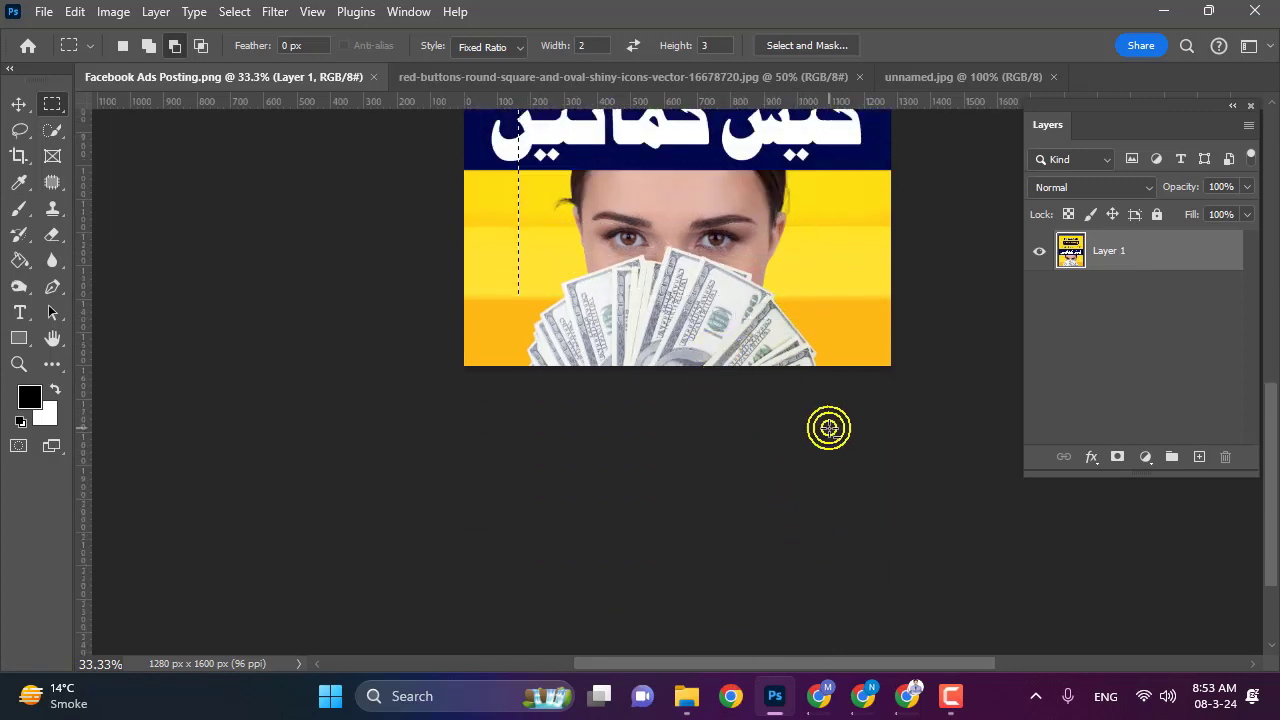
{"action": "scroll", "coordinate": [829, 428], "scroll_direction": "up", "scroll_amount": 2}
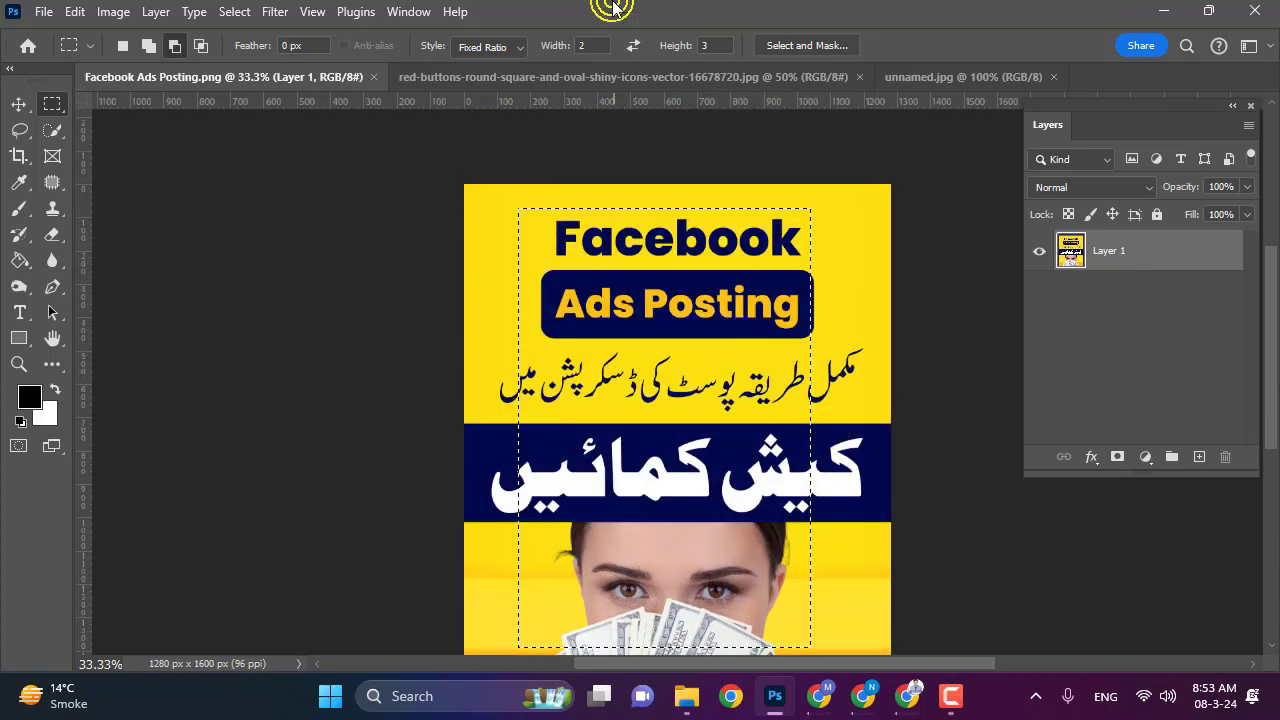
{"action": "left_click", "coordinate": [583, 45]}
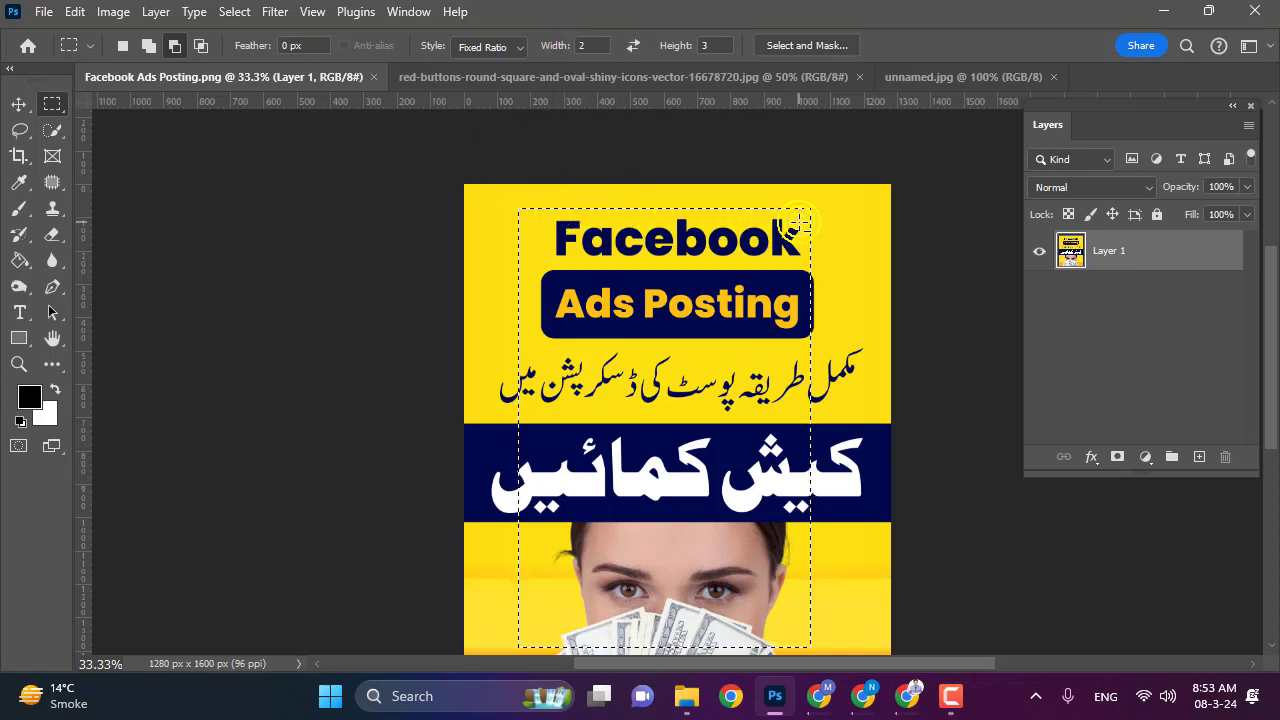
{"action": "left_click", "coordinate": [708, 45]}
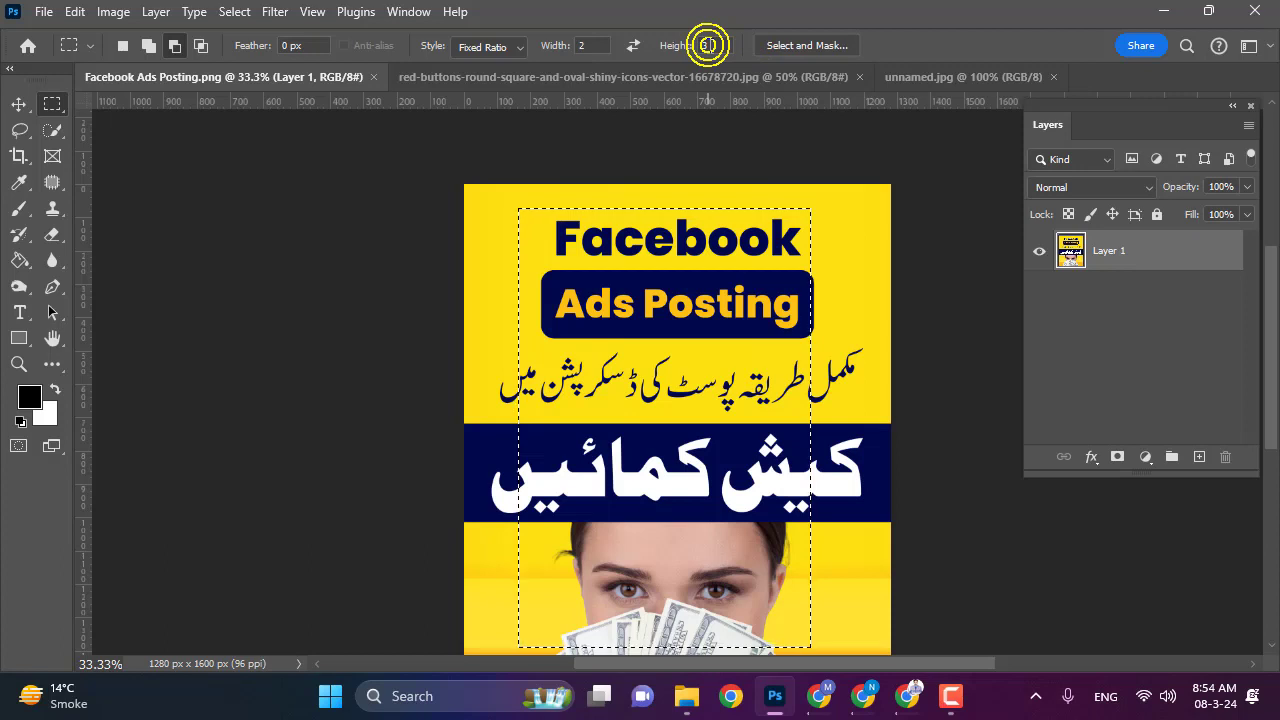
{"action": "left_click", "coordinate": [714, 45]}
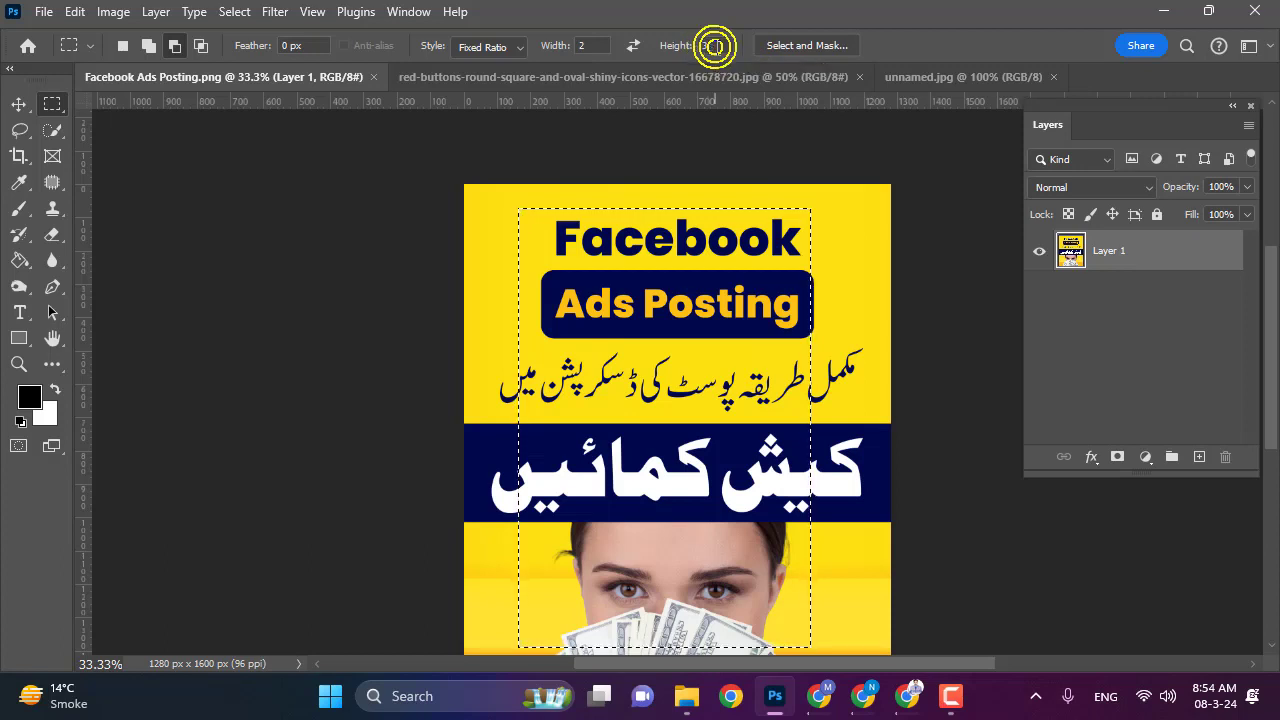
- Change the marquee Style to Fixed Size and set its Width to 200 px
{"action": "left_click", "coordinate": [488, 47]}
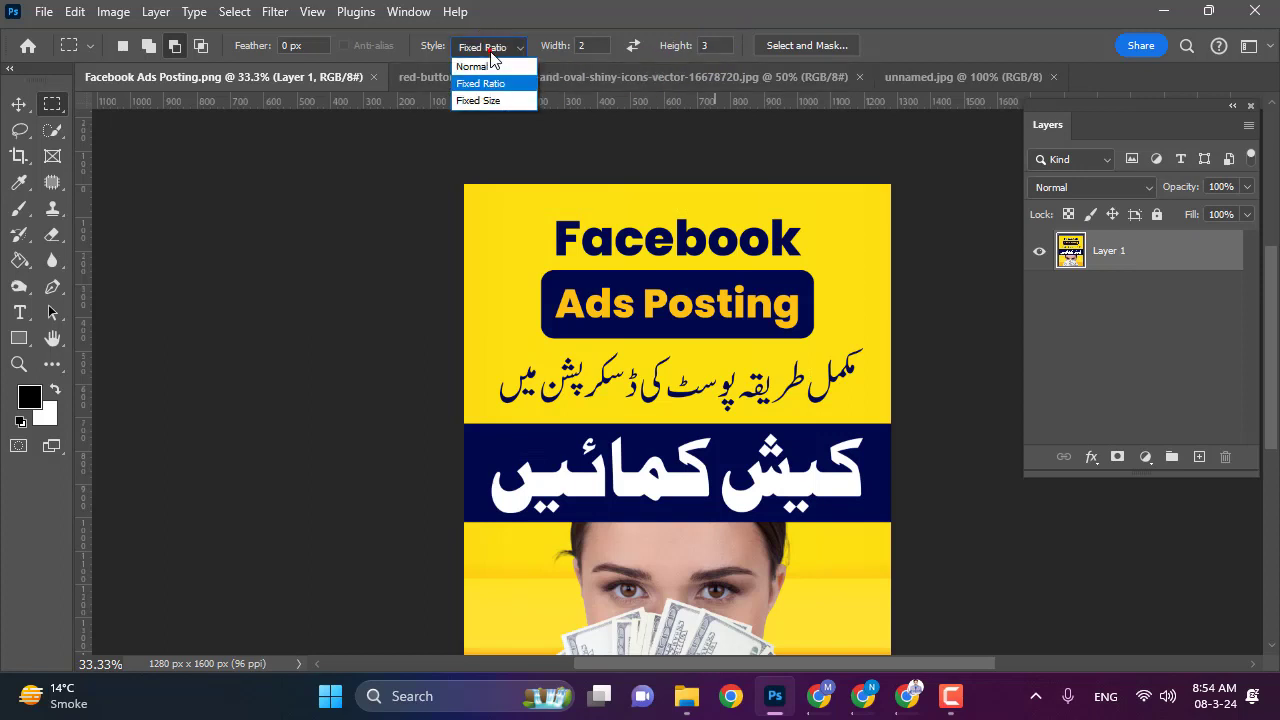
{"action": "left_click", "coordinate": [499, 102]}
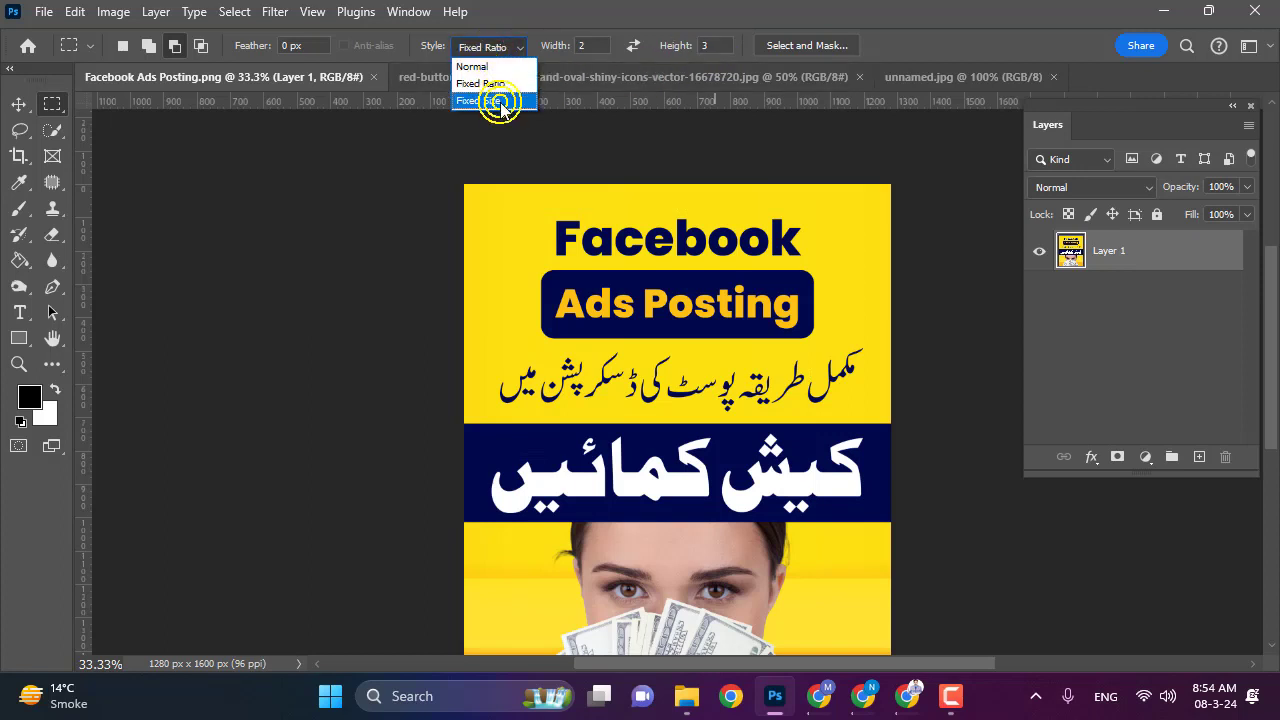
{"action": "left_click", "coordinate": [500, 103]}
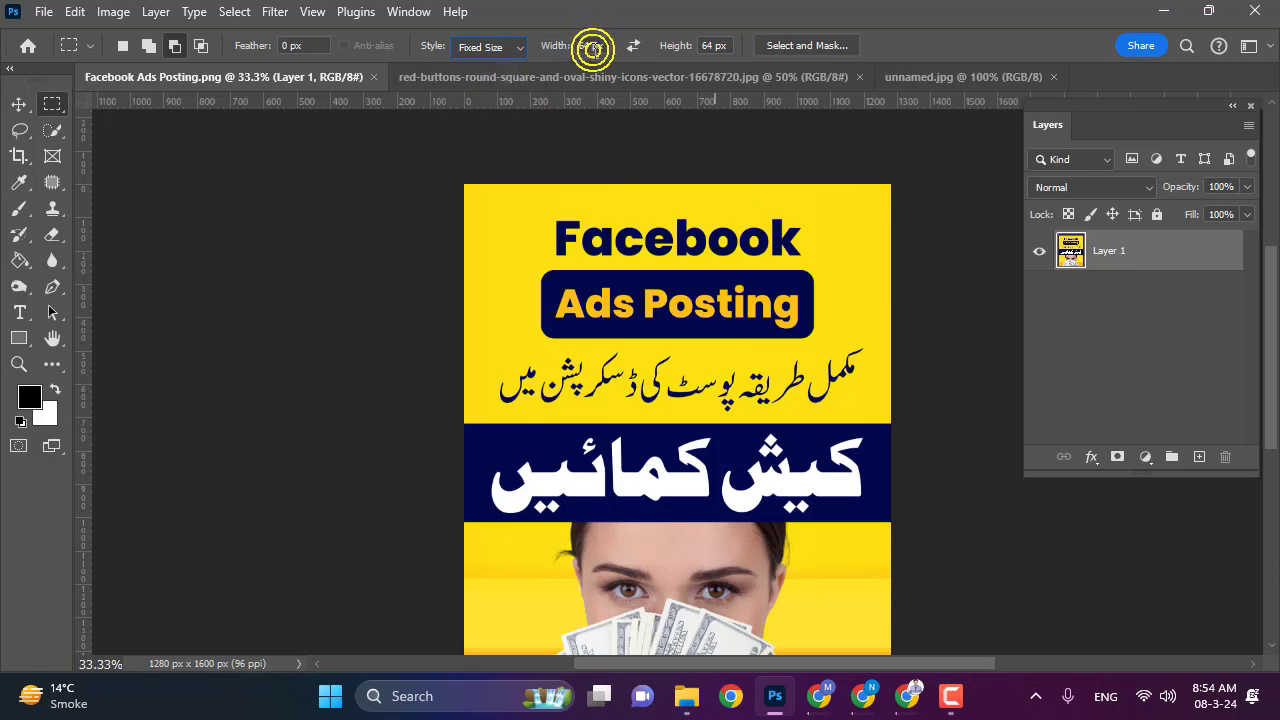
{"action": "double_click", "coordinate": [590, 46]}
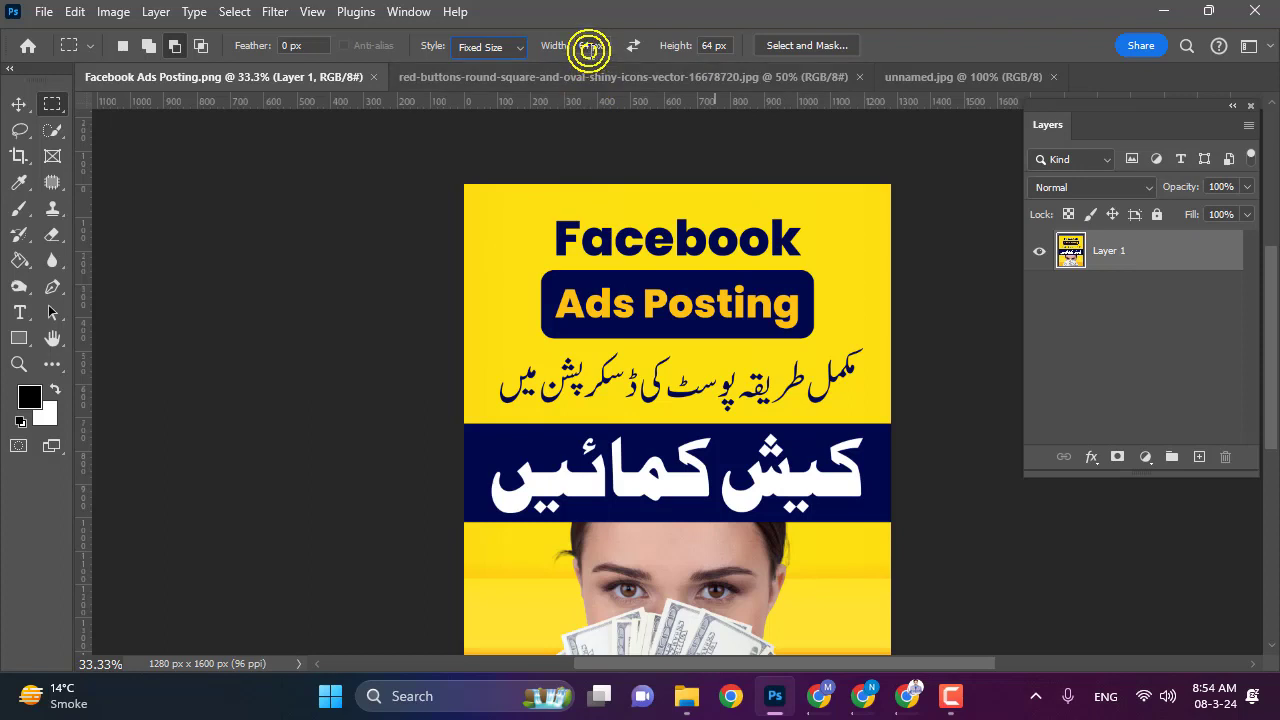
{"action": "left_click", "coordinate": [732, 48]}
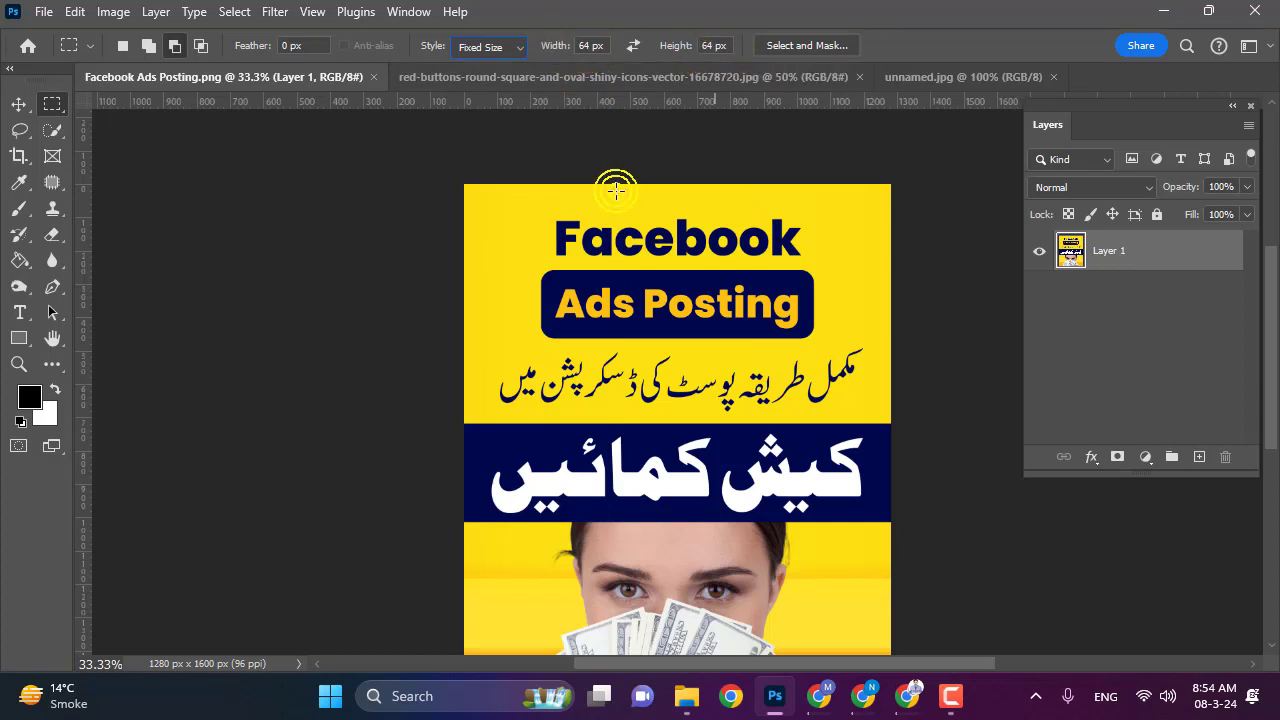
- Set Height to 200 px and place a 200 px square selection over the Urdu text
{"action": "left_click", "coordinate": [552, 350]}
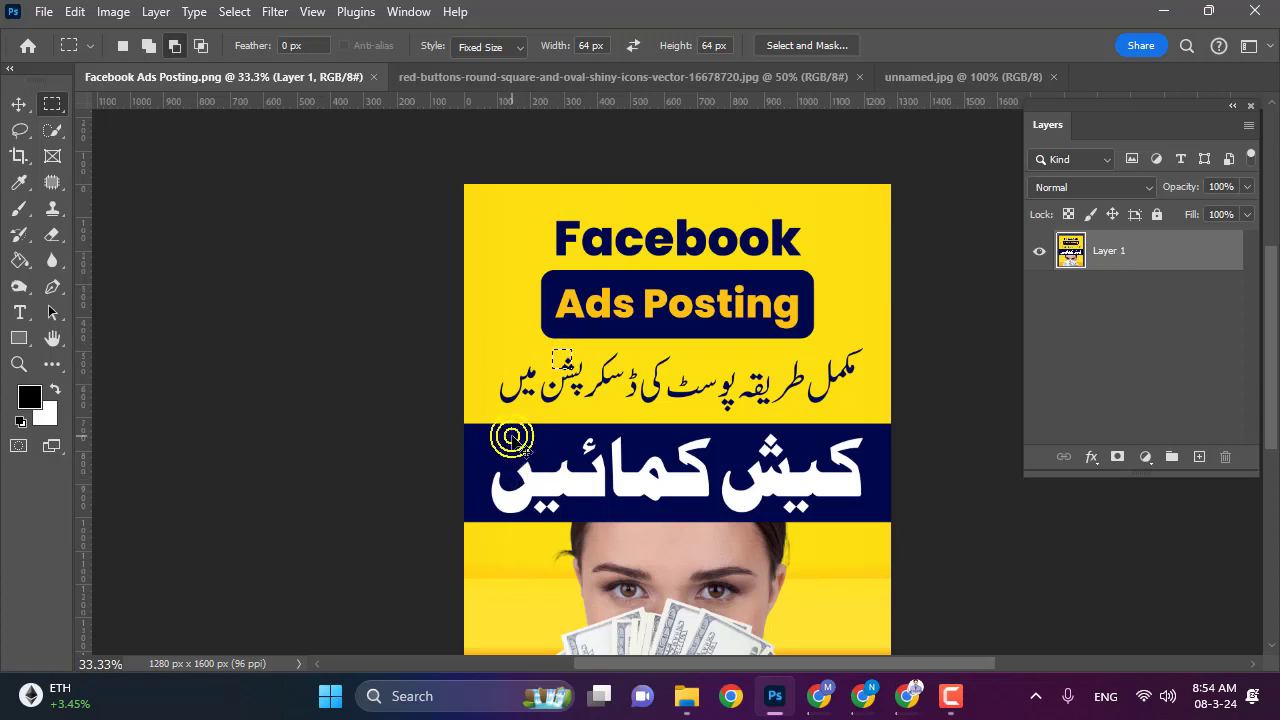
{"action": "left_click", "coordinate": [512, 437]}
{"action": "type", "text": "200"}
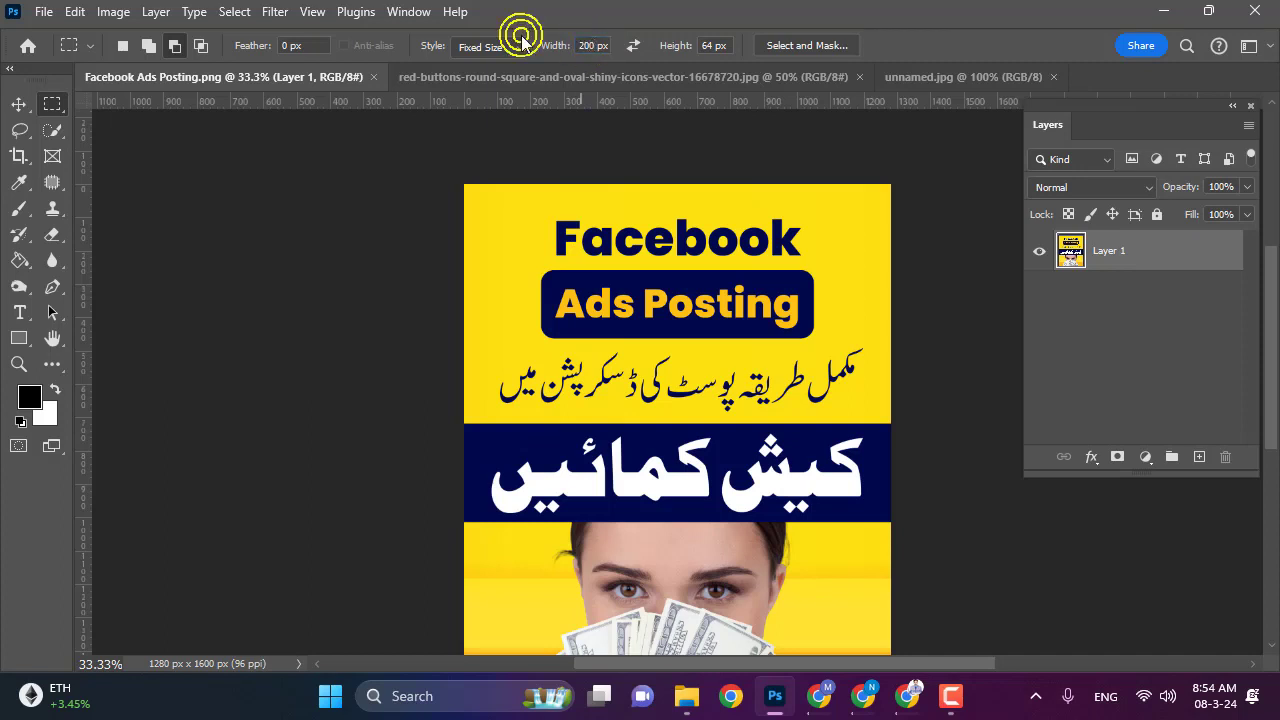
{"action": "left_click", "coordinate": [713, 45]}
{"action": "type", "text": "200"}
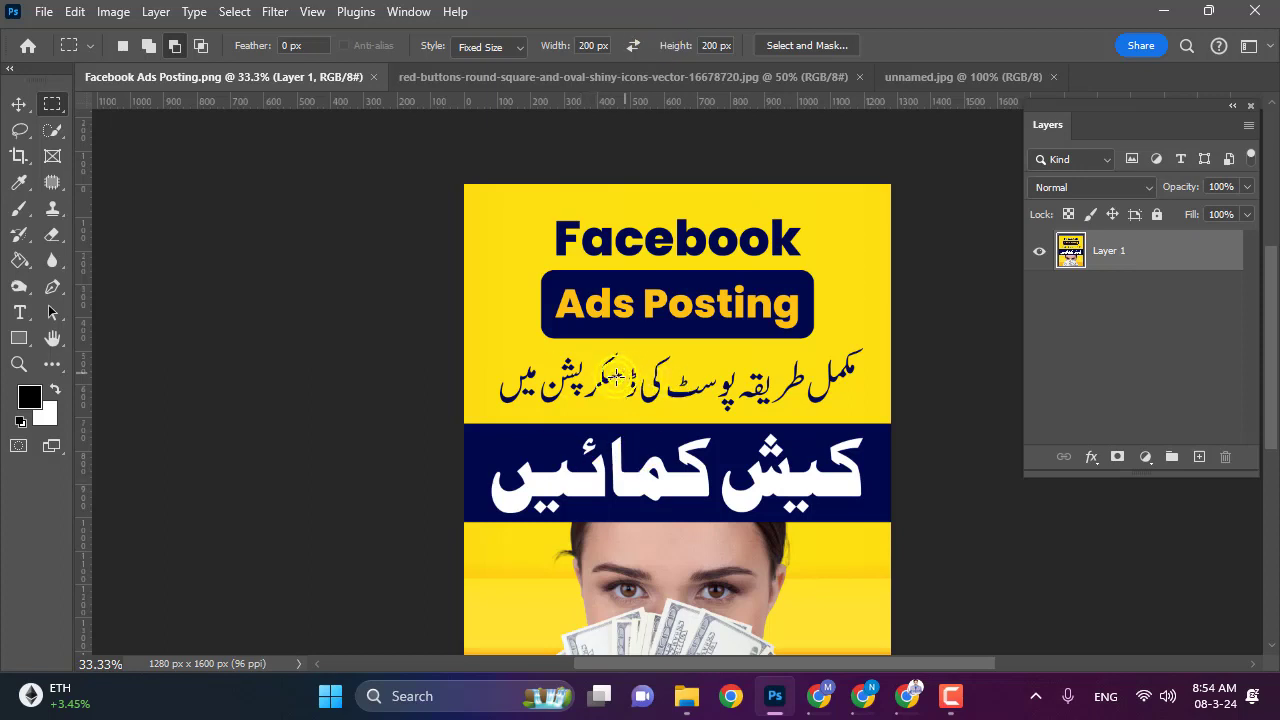
{"action": "left_click", "coordinate": [536, 428]}
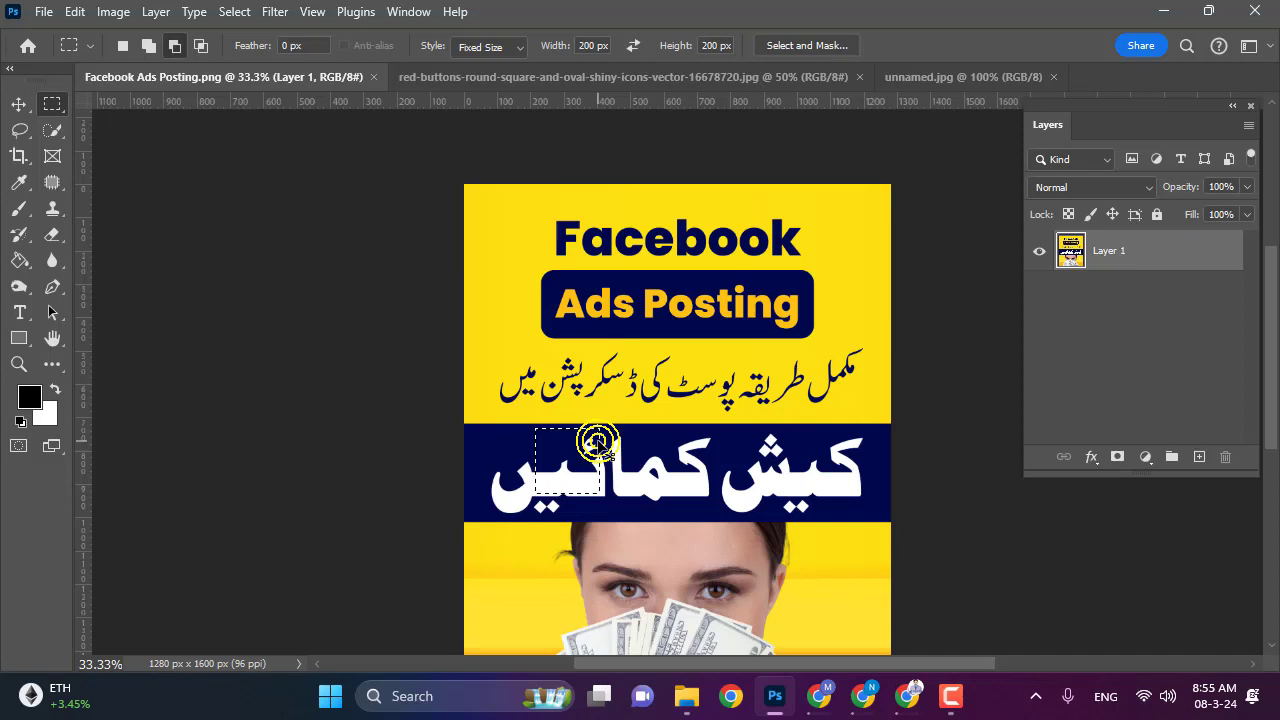
- Switch to the Elliptical Marquee tool and bring up the red-buttons image
{"action": "right_click", "coordinate": [55, 100]}
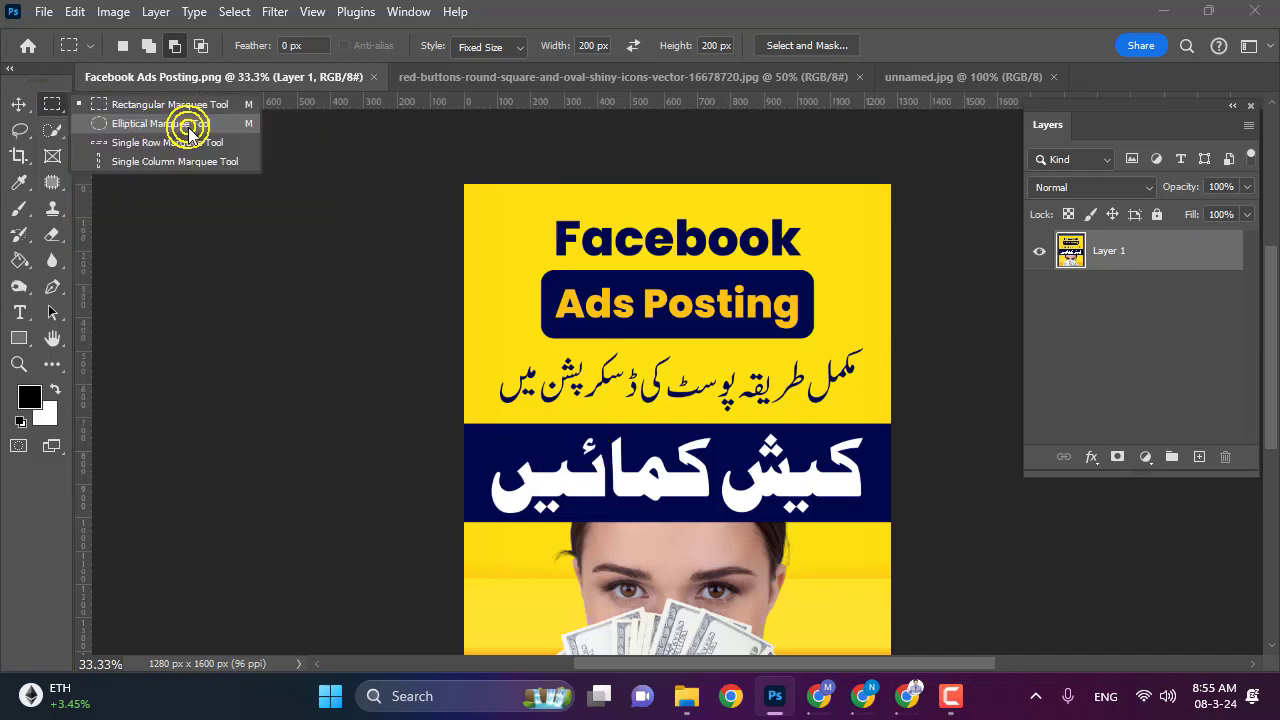
{"action": "left_click", "coordinate": [113, 125]}
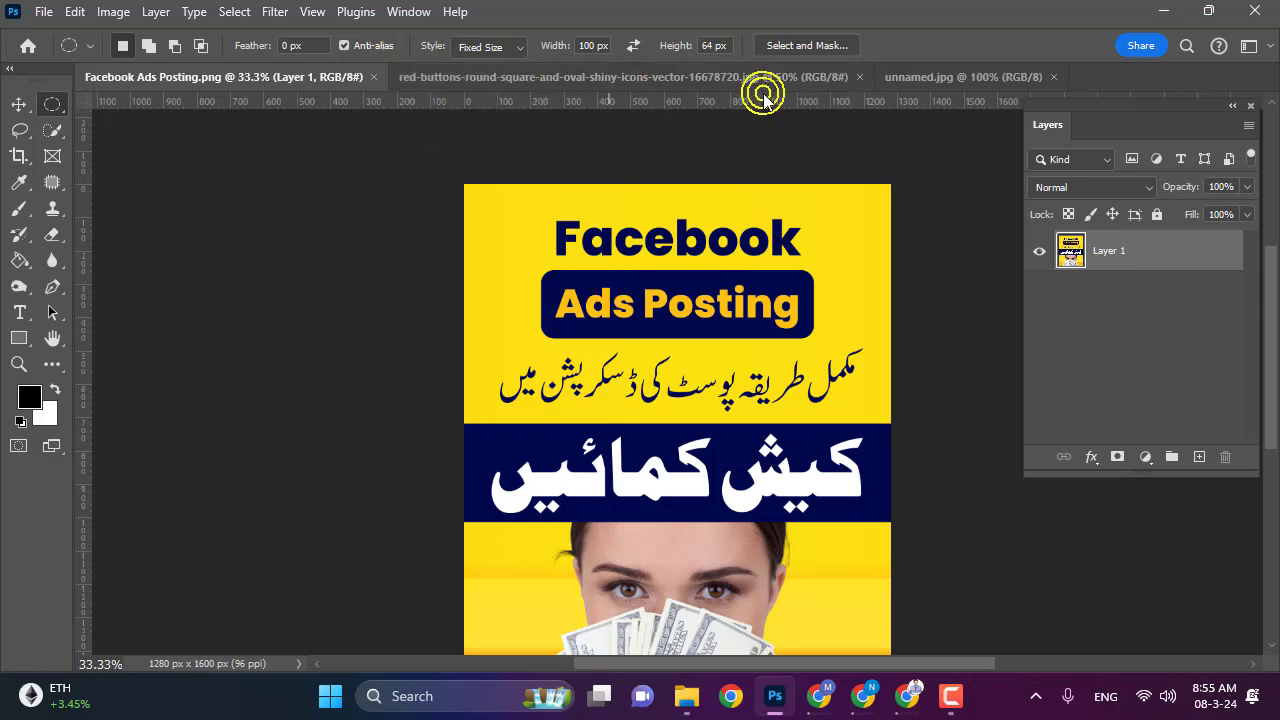
{"action": "left_click", "coordinate": [838, 78]}
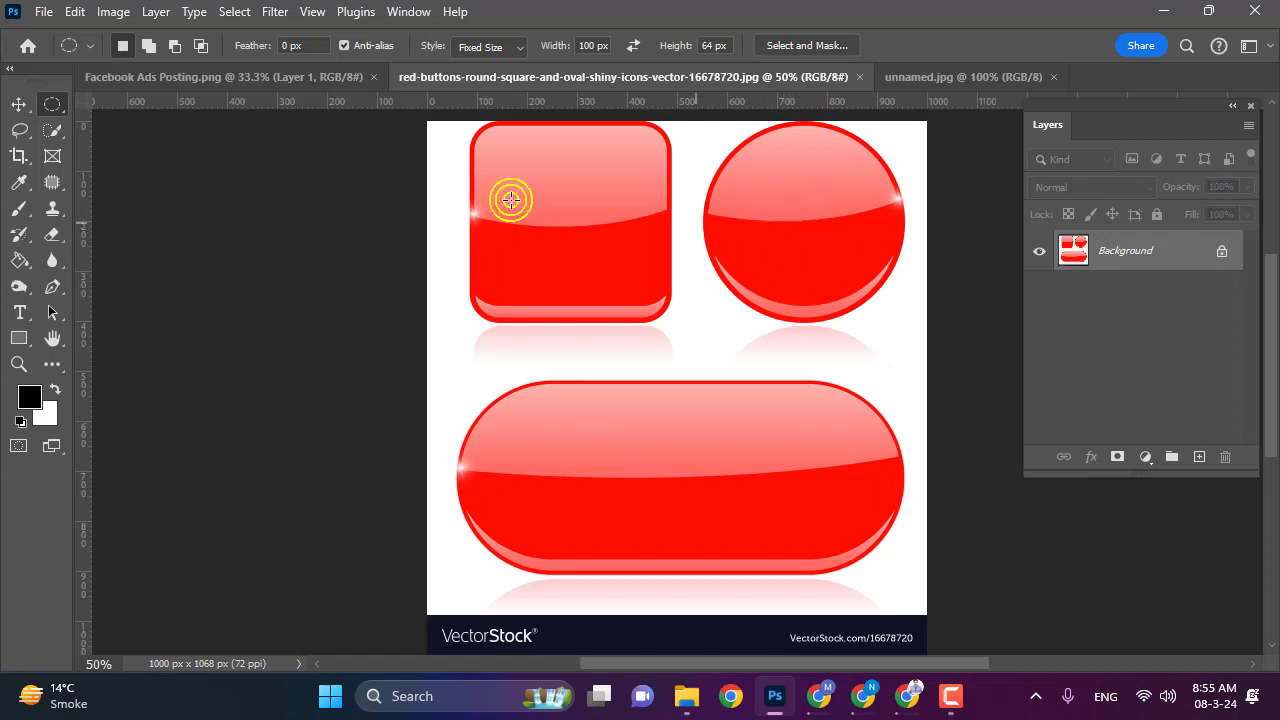
- Reset the marquee Style to Normal and select the red circle button with an ellipse
{"action": "right_click", "coordinate": [55, 104]}
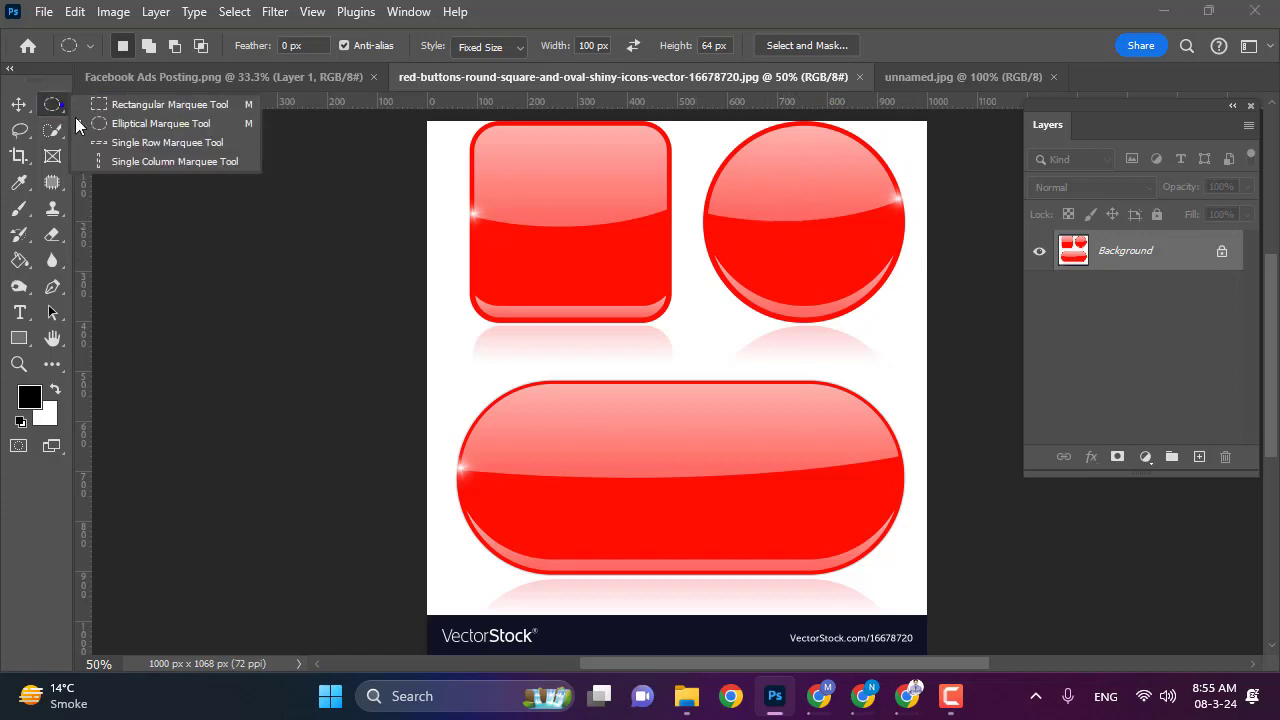
{"action": "left_click", "coordinate": [925, 18]}
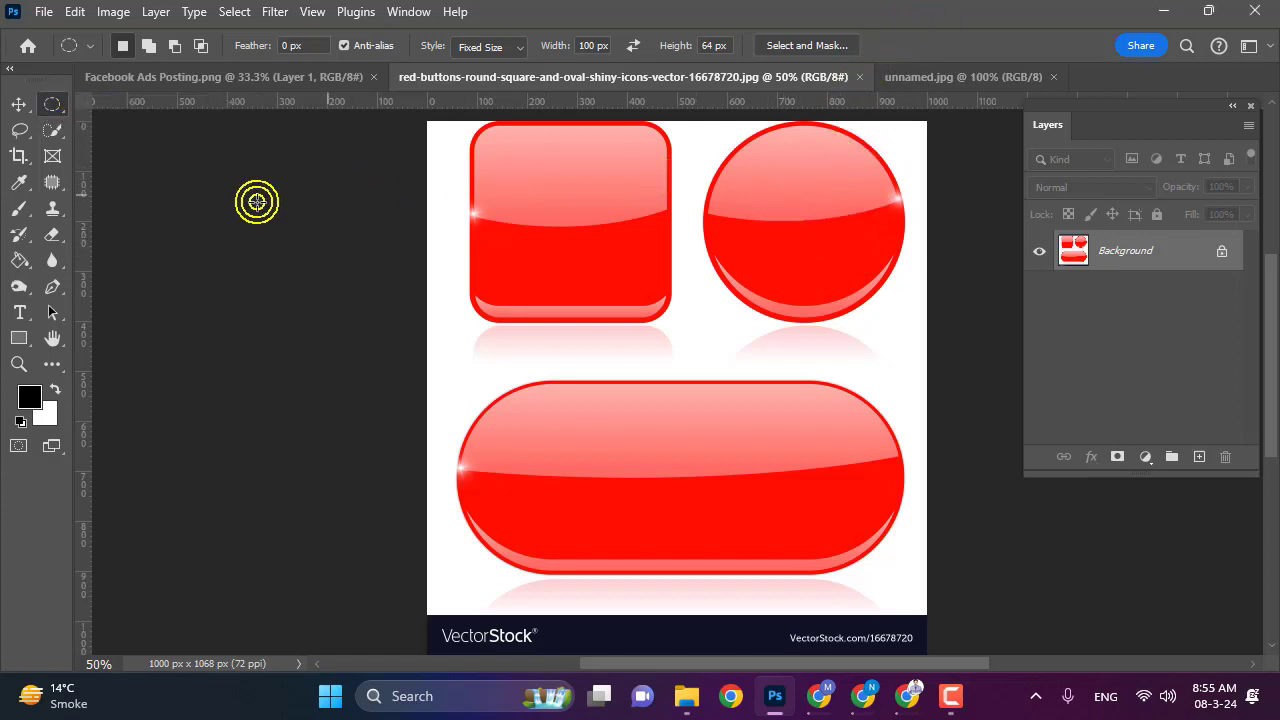
{"action": "left_click", "coordinate": [485, 47]}
{"action": "left_click", "coordinate": [476, 62]}
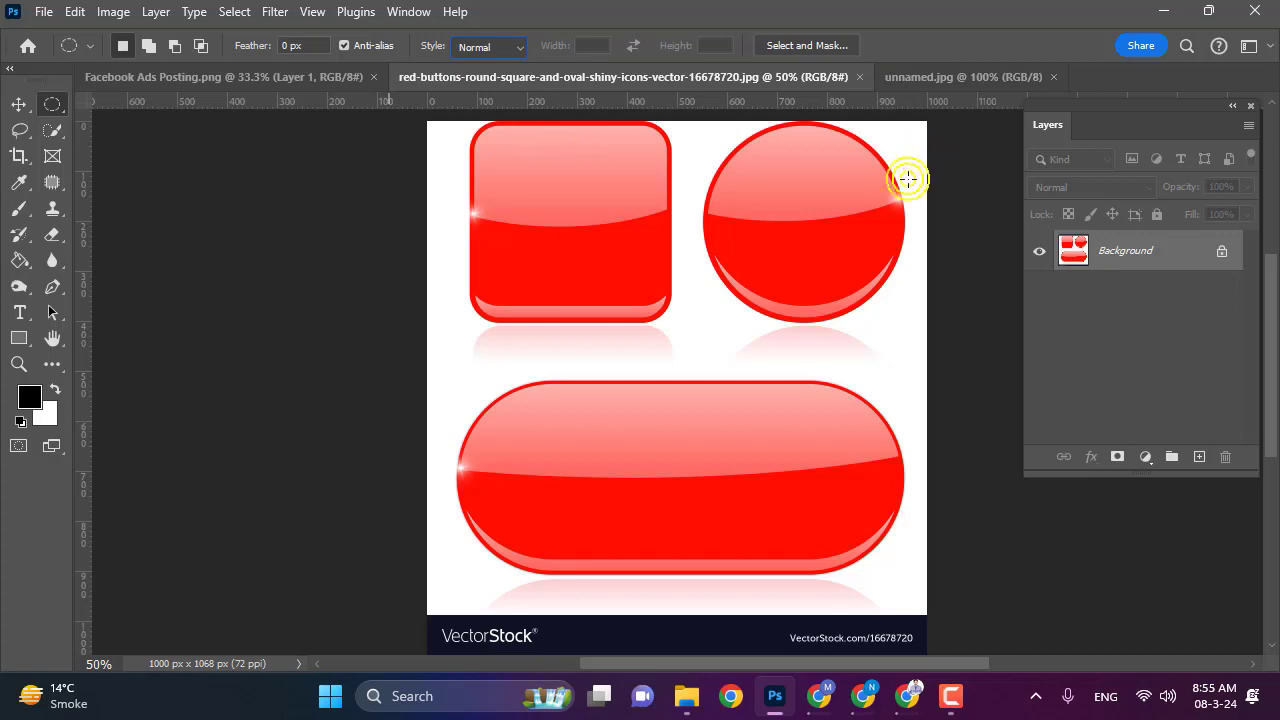
{"action": "left_click_drag", "start_coordinate": [716, 121], "coordinate": [903, 321]}
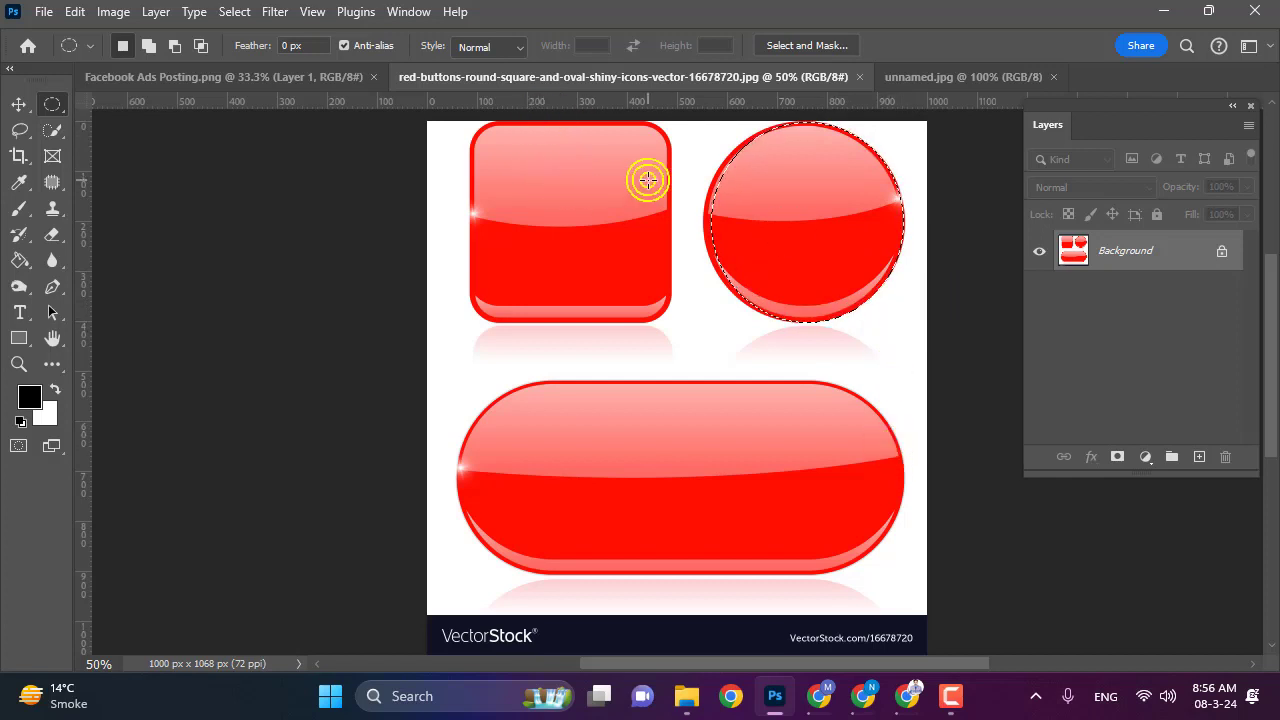
- Nudge the circle selection, duplicate and move a copy, then undo back to the original
{"action": "key", "text": "ctrl+Left"}
{"action": "key", "text": "ctrl+Left"}
{"action": "key", "text": "ctrl+Left"}
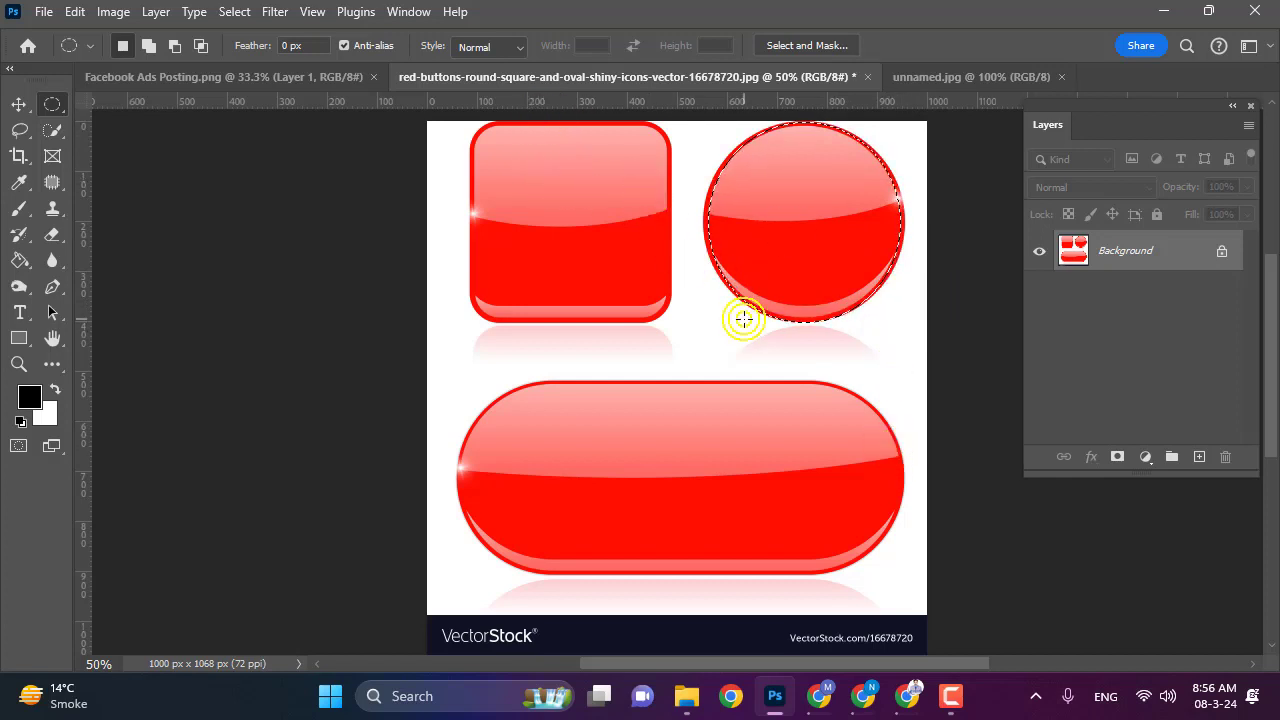
{"action": "key", "text": "ctrl+Right"}
{"action": "key", "text": "ctrl+Right"}
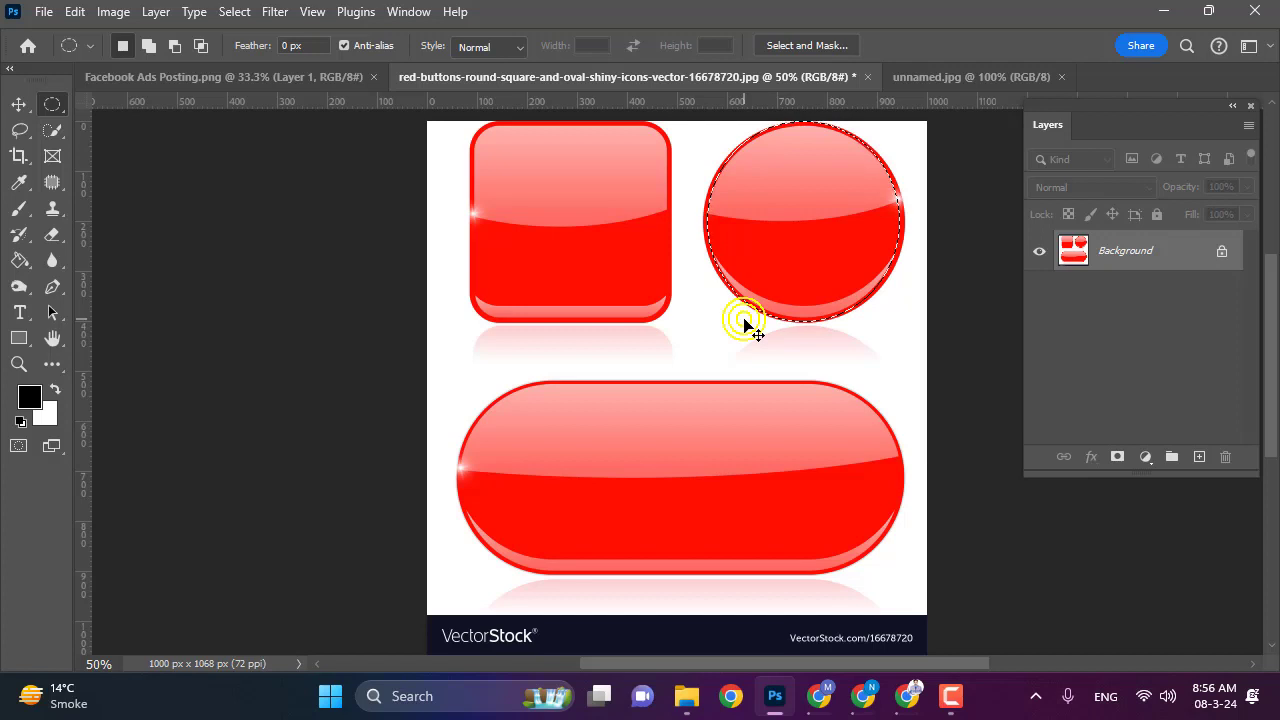
{"action": "key", "text": "ctrl+j"}
{"action": "key", "text": "v"}
{"action": "mouse_move", "coordinate": [820, 190]}
{"action": "left_mouse_down"}
{"action": "mouse_move", "coordinate": [698, 330]}
{"action": "mouse_move", "coordinate": [643, 357]}
{"action": "left_mouse_up"}
{"action": "key", "text": "Delete"}
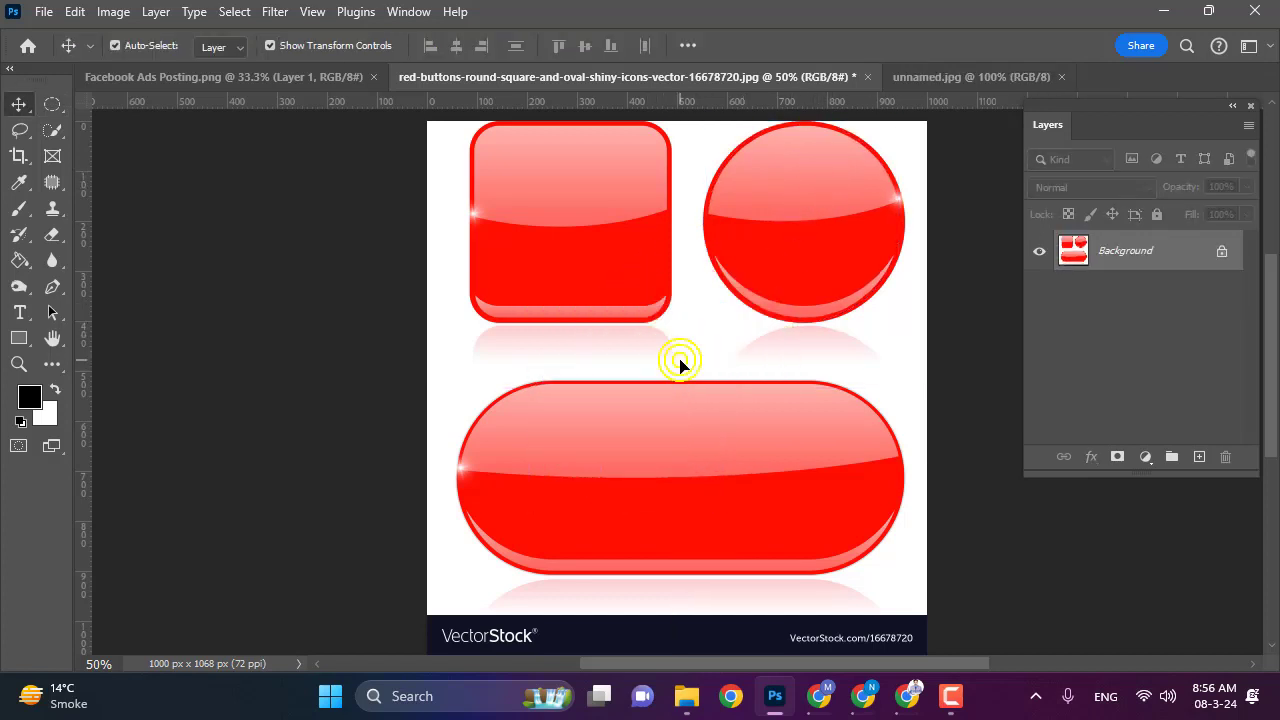
{"action": "key", "text": "ctrl+z"}
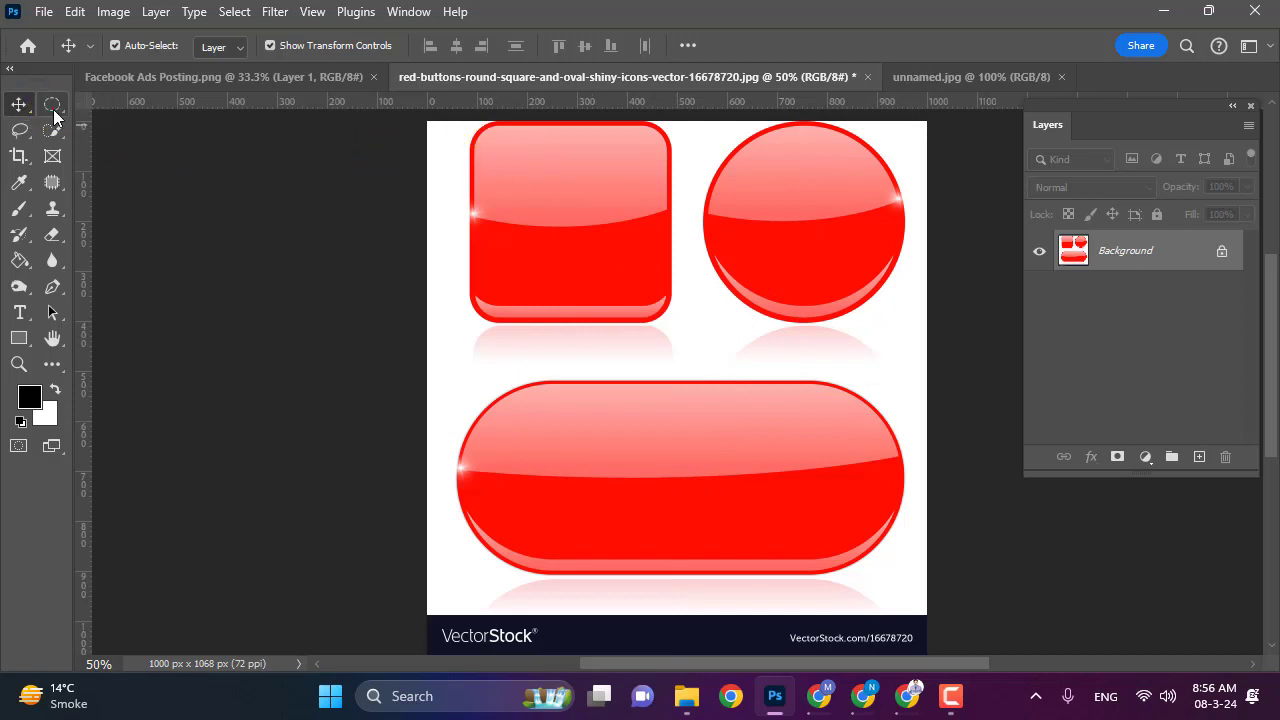
- Return to the Elliptical Marquee with Normal style and show the marquee shape flyout
{"action": "left_click", "coordinate": [53, 108]}
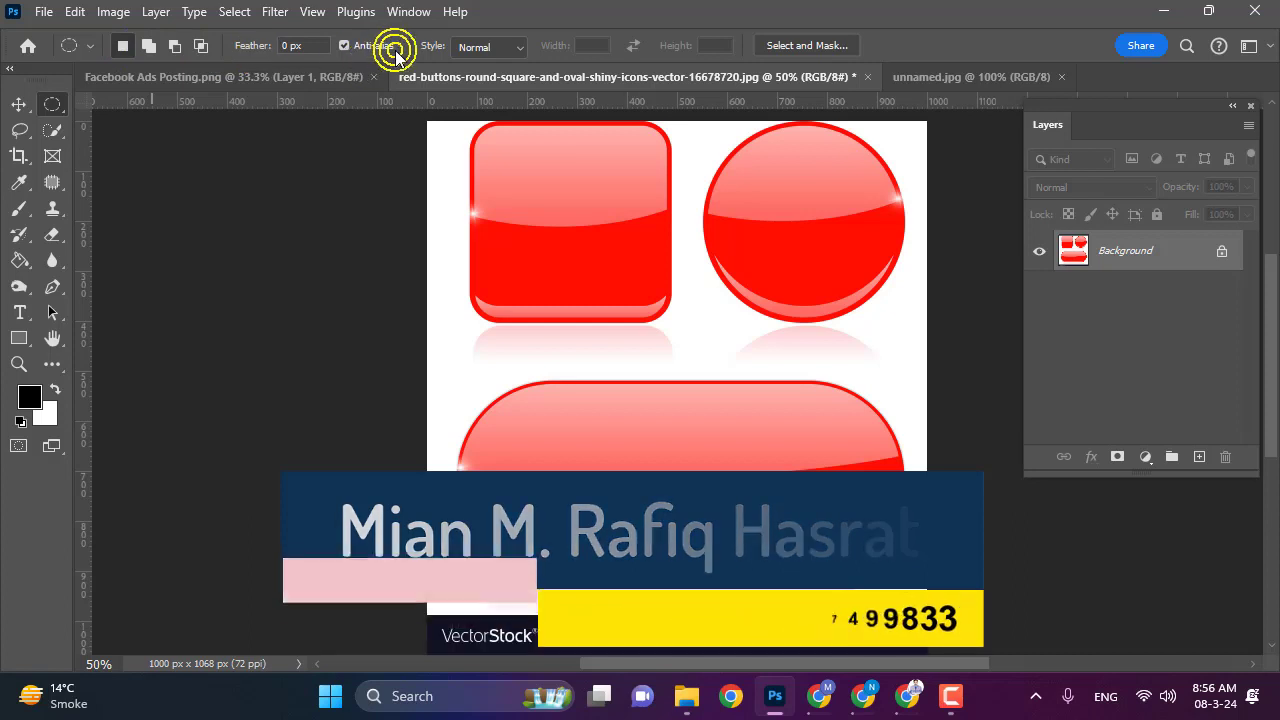
{"action": "left_click", "coordinate": [484, 50]}
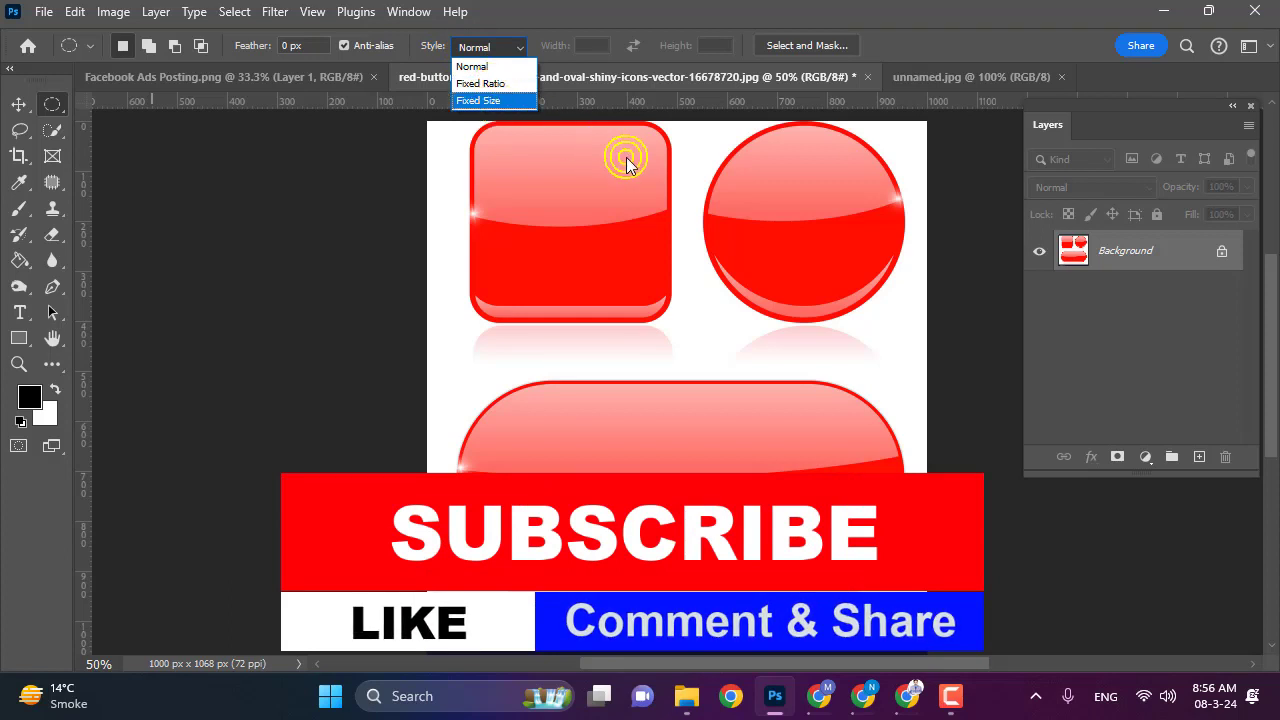
{"action": "left_click", "coordinate": [658, 45]}
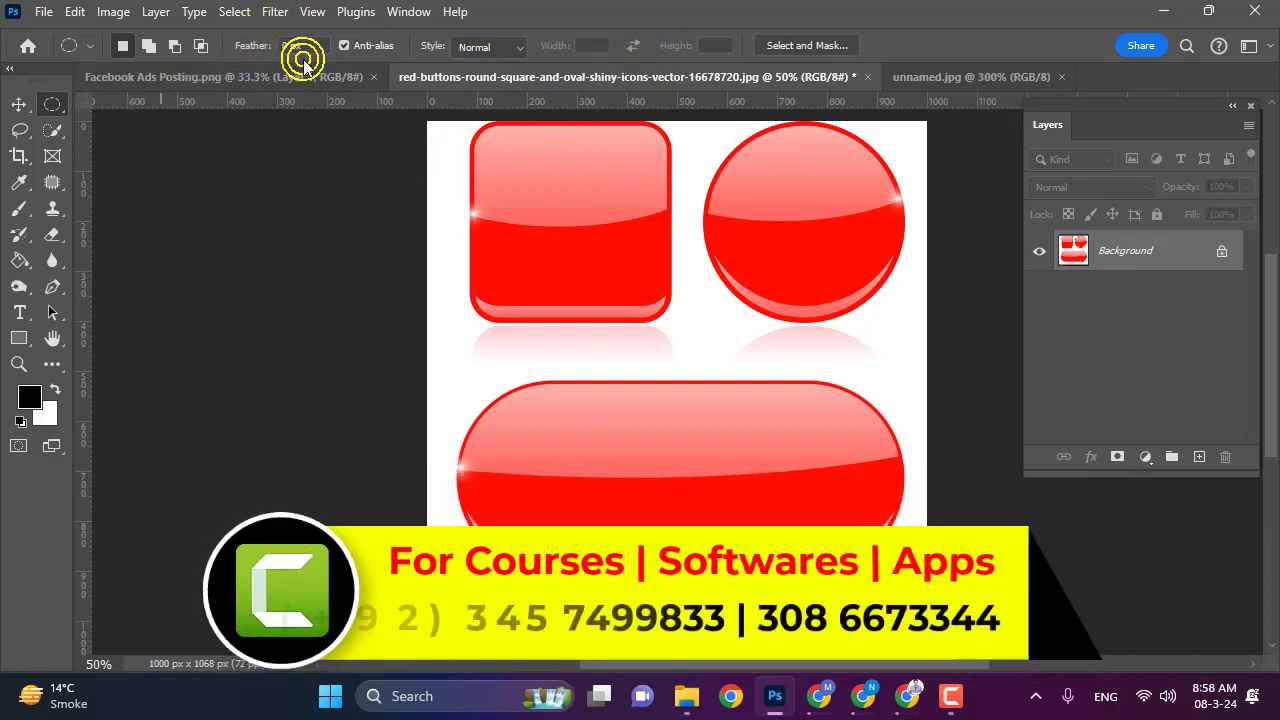
{"action": "right_click", "coordinate": [52, 104]}
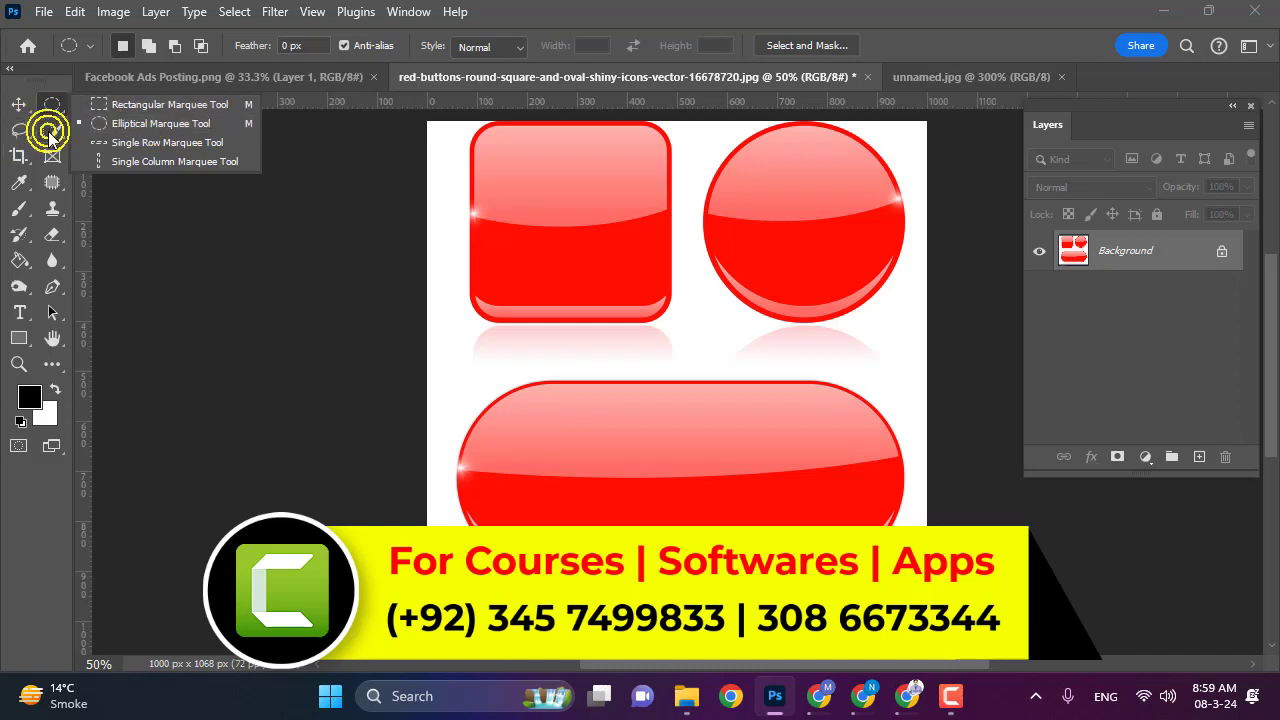
- Change the Rectangular Marquee style from Fixed Size to Normal and draw a 330 × 312 px selection over the rounded square
{"action": "left_click", "coordinate": [155, 105]}
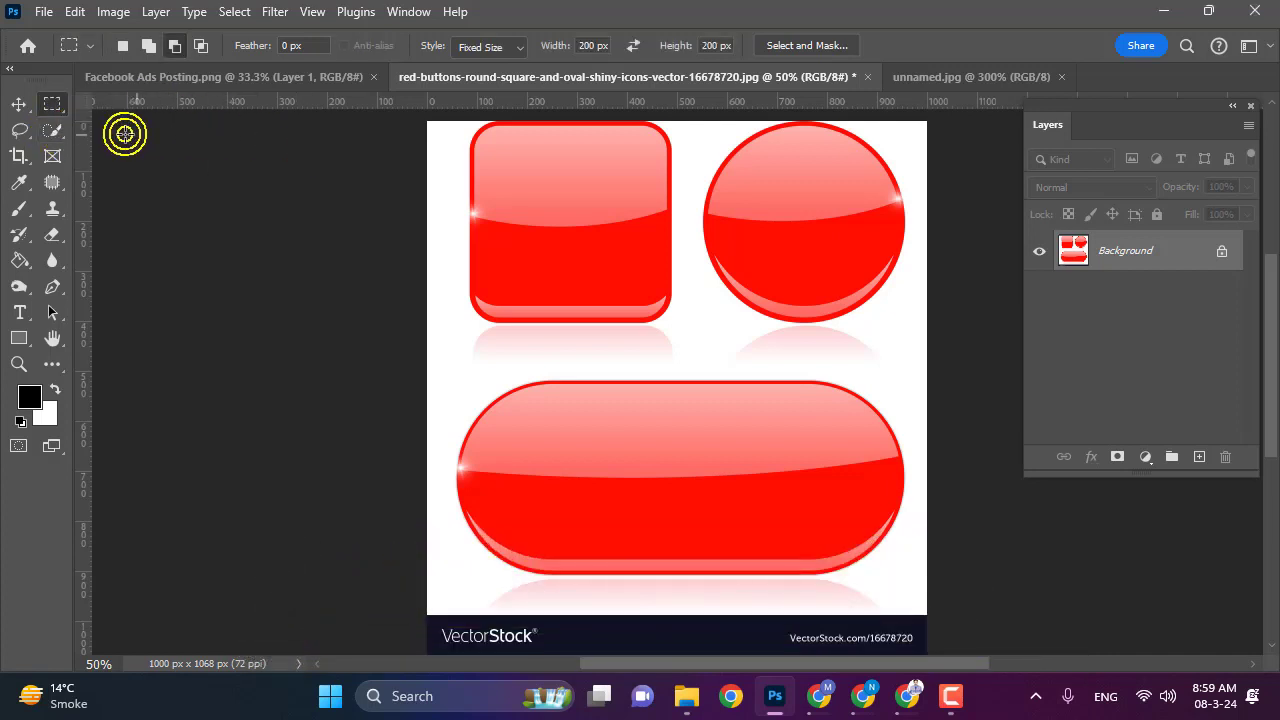
{"action": "left_click_drag", "start_coordinate": [514, 166], "coordinate": [514, 149]}
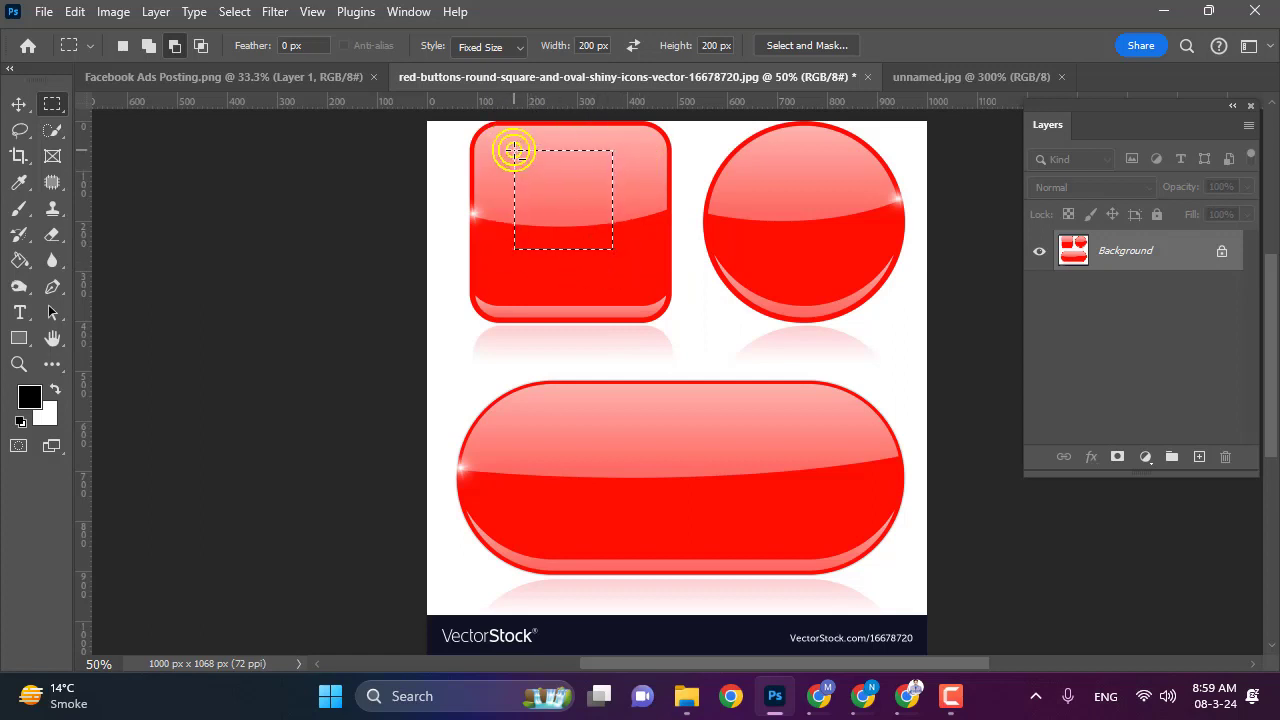
{"action": "left_click", "coordinate": [486, 48]}
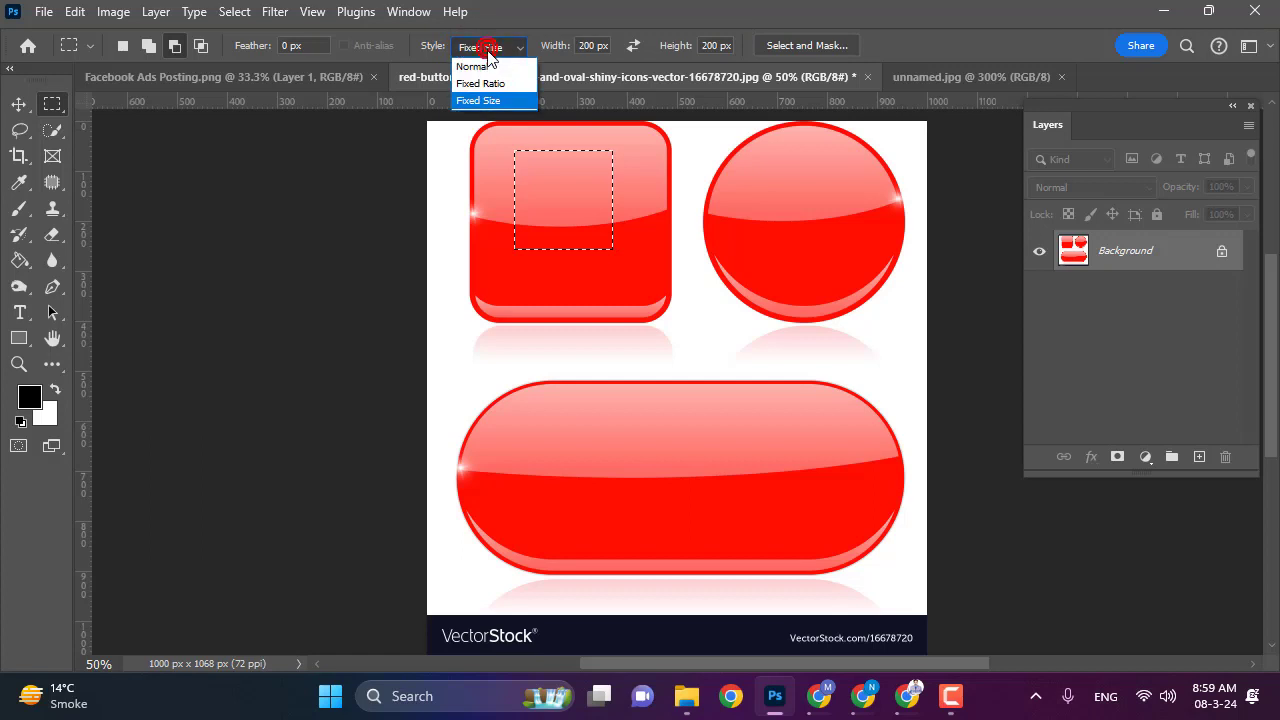
{"action": "left_click", "coordinate": [474, 66]}
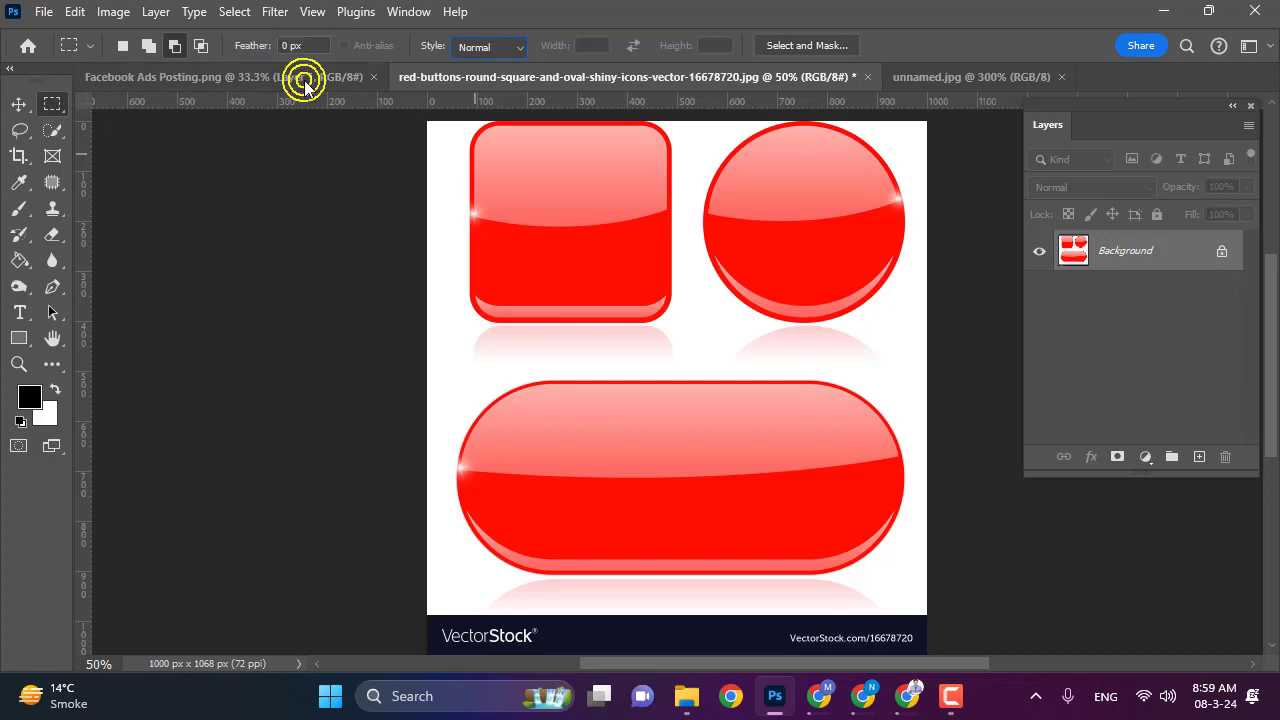
{"action": "left_click_drag", "start_coordinate": [491, 141], "coordinate": [655, 297]}
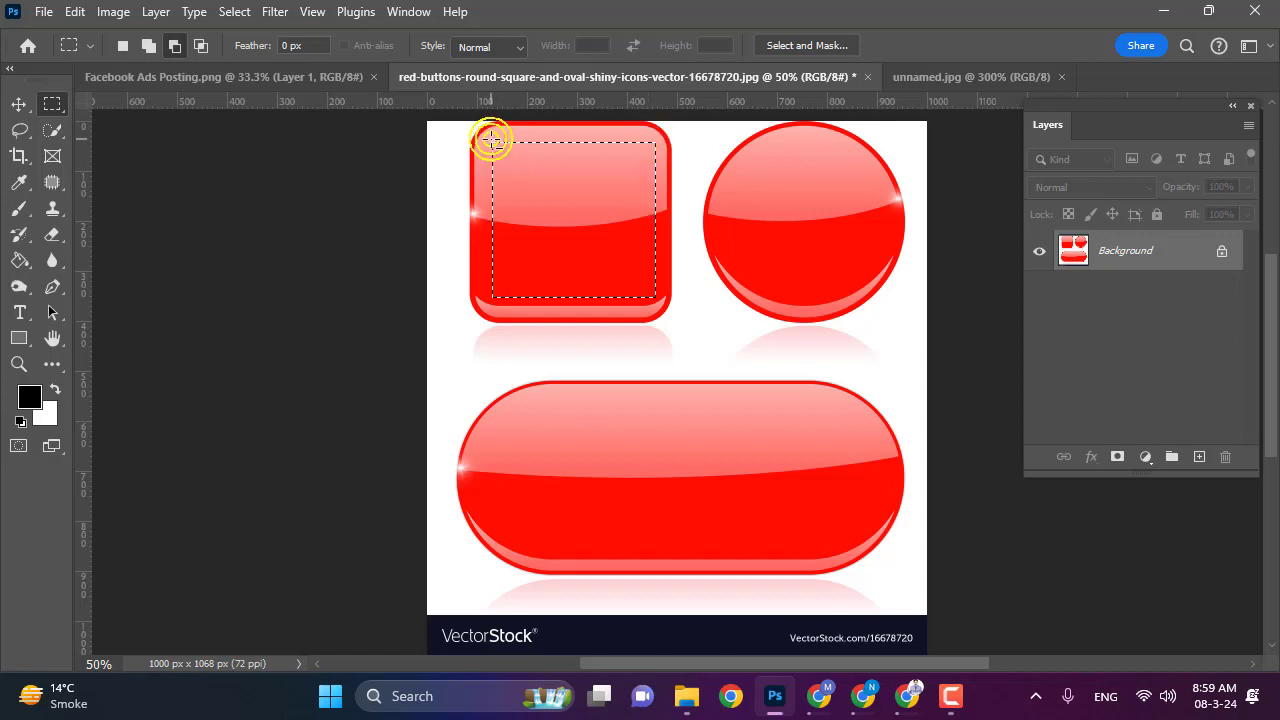
- Set Feather to 30 px and marquee the rounded-square button
{"action": "left_click", "coordinate": [400, 137]}
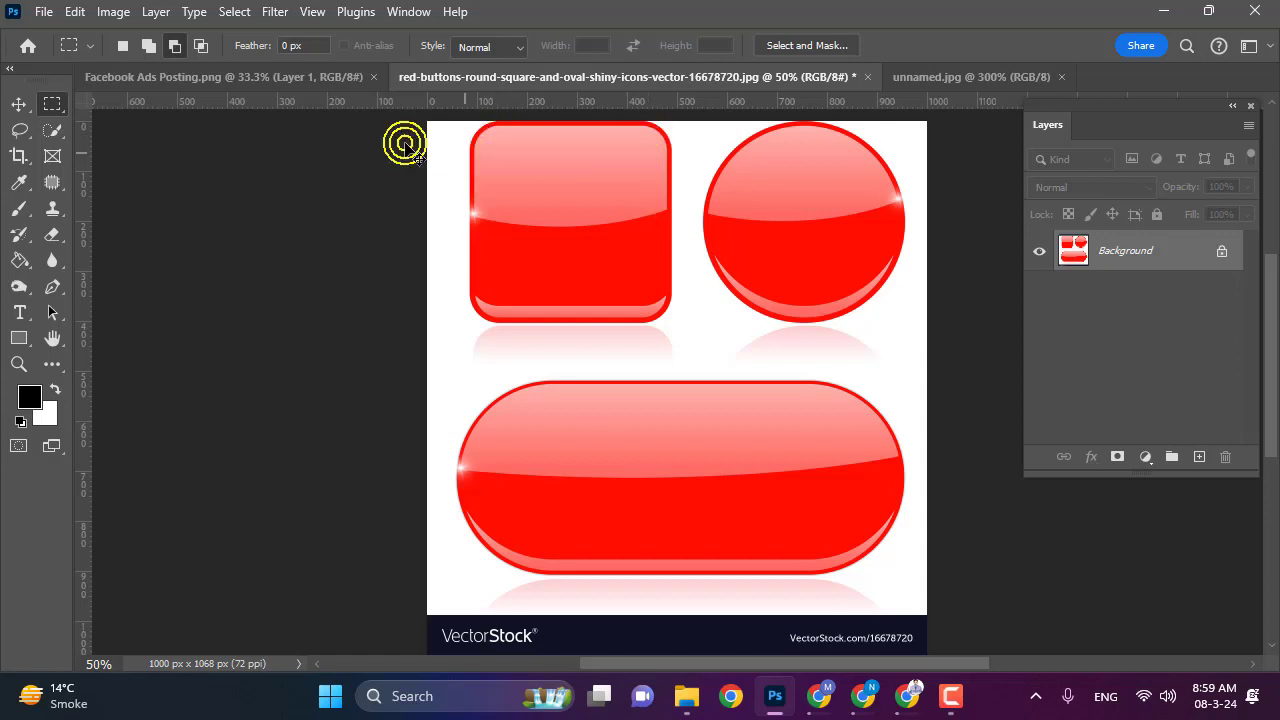
{"action": "left_click", "coordinate": [290, 47]}
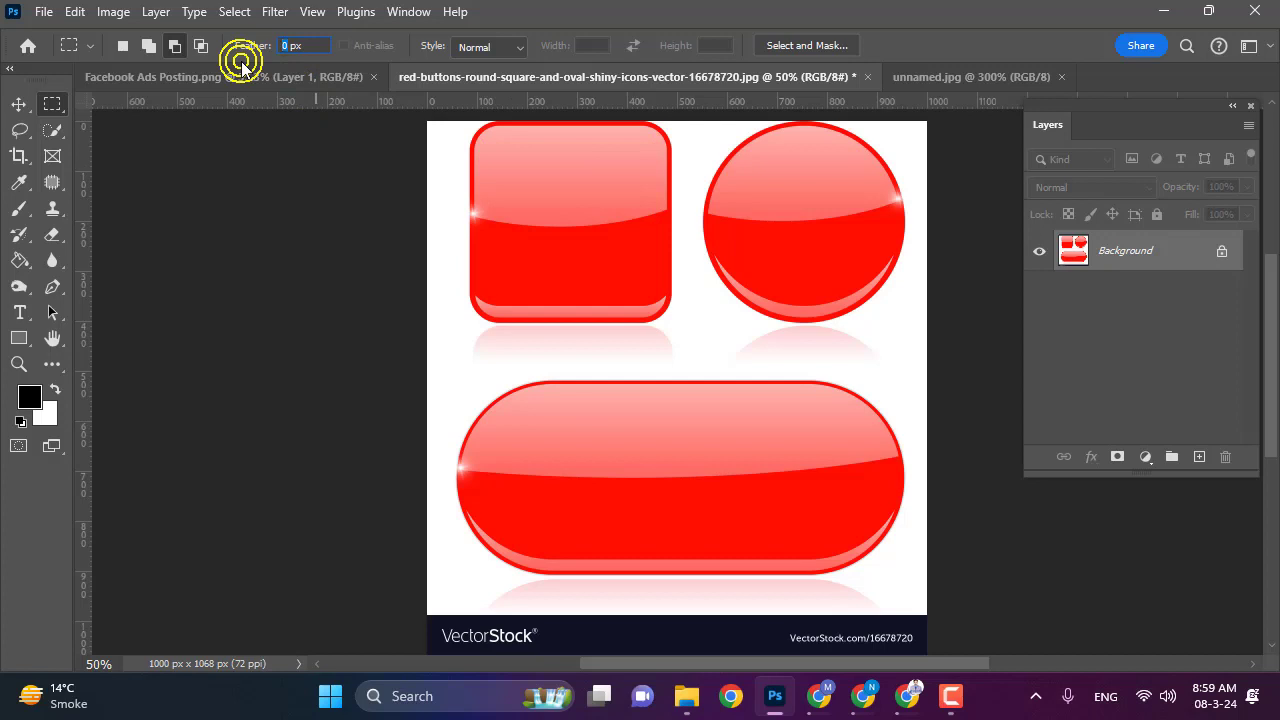
{"action": "type", "text": "3"}
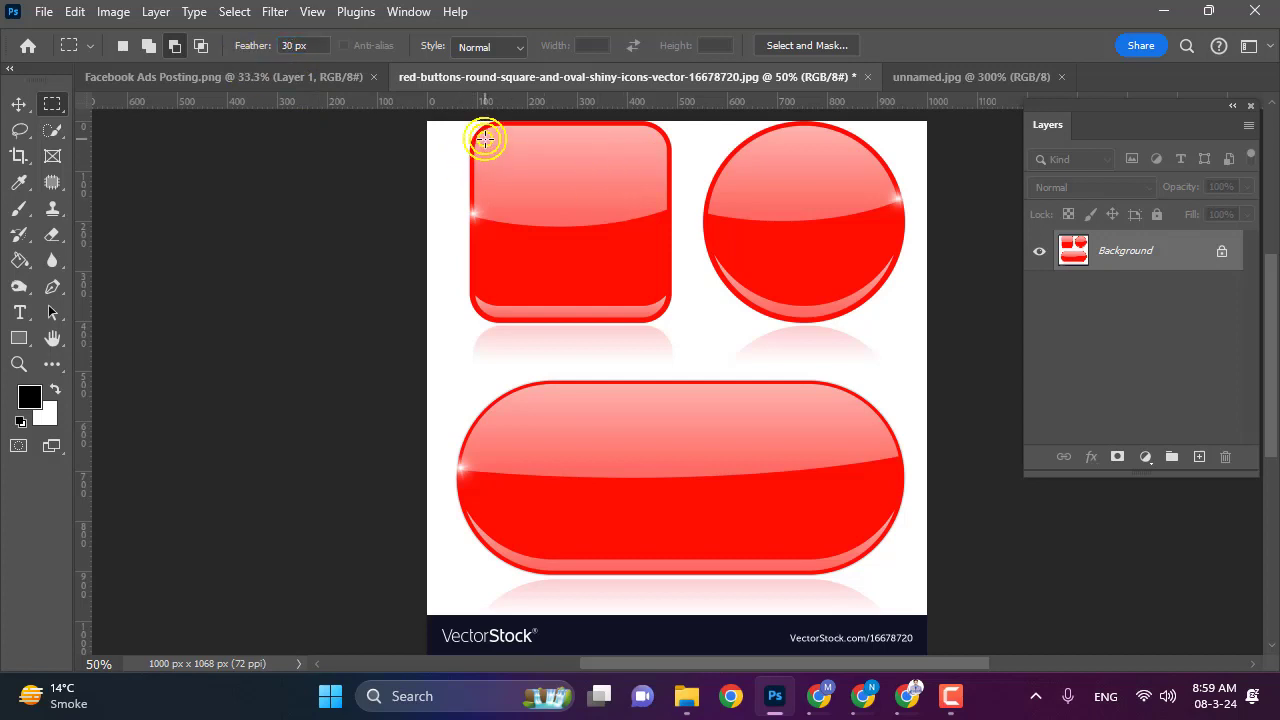
{"action": "left_click_drag", "start_coordinate": [485, 139], "coordinate": [668, 305]}
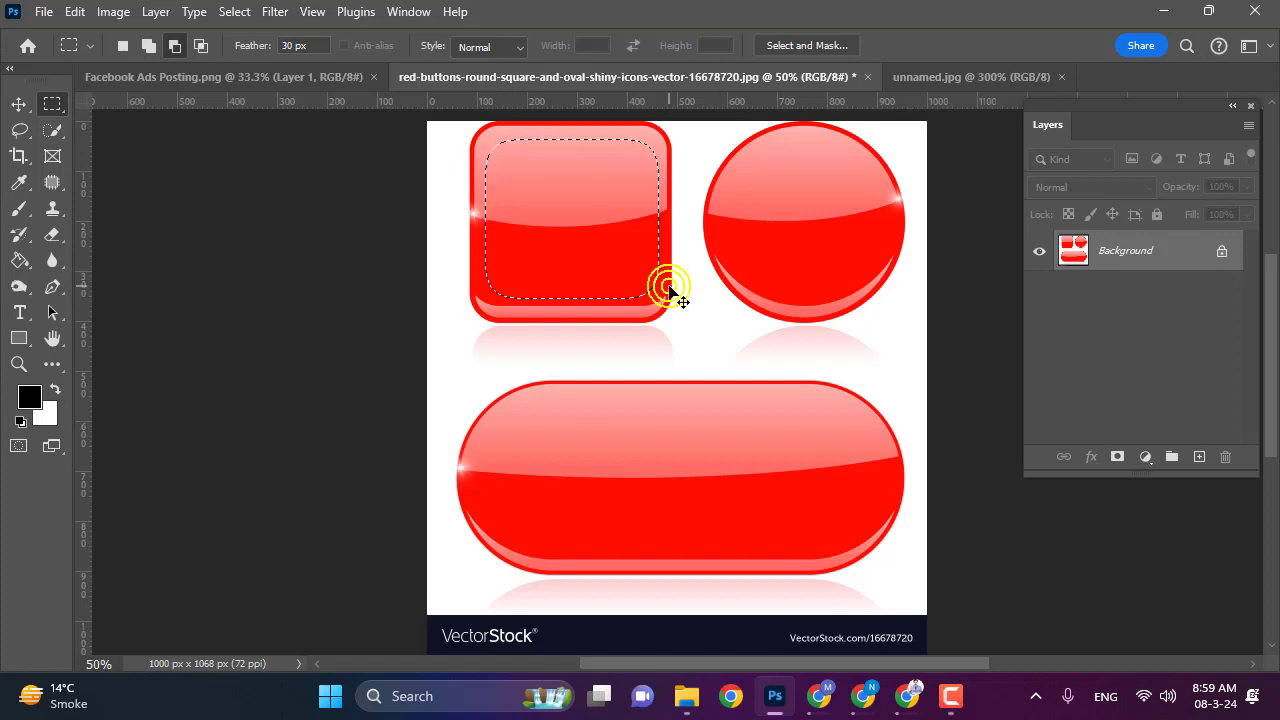
- Copy the feathered selection to a new layer, move it onto the circle, and return to the Facebook Ads Posting poster
{"action": "key", "text": "ctrl+j"}
{"action": "key", "text": "v"}
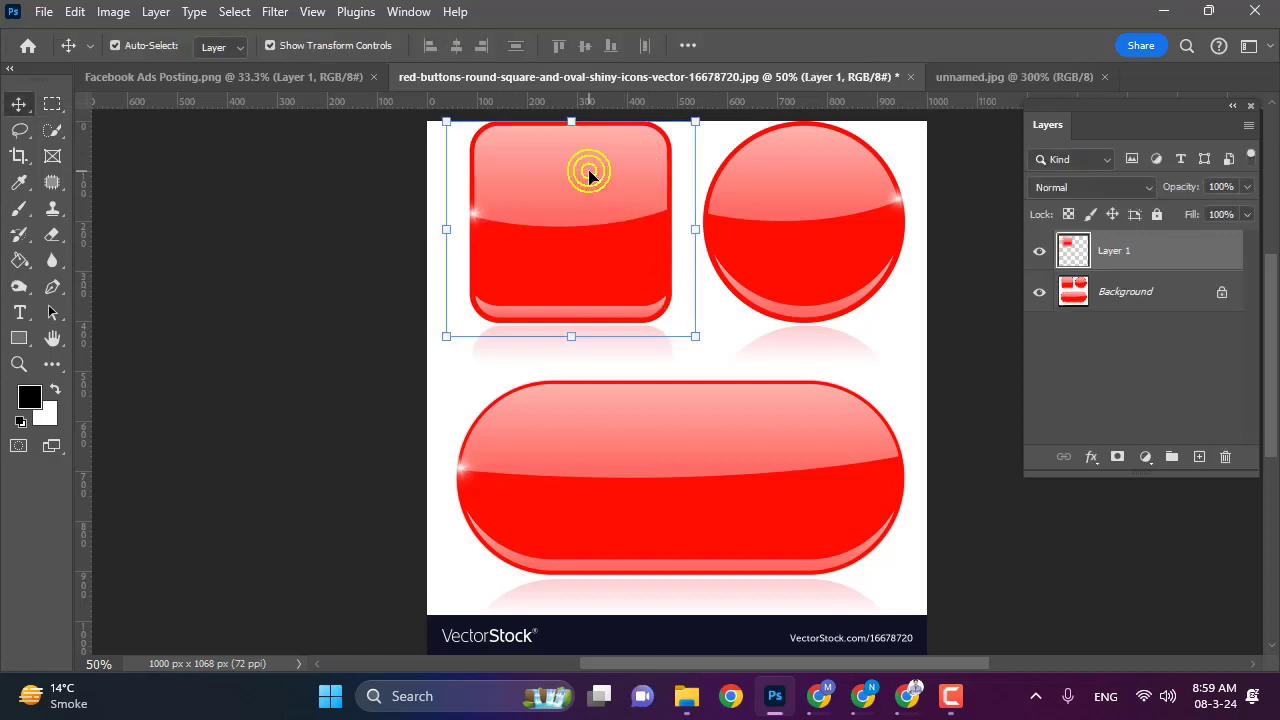
{"action": "mouse_move", "coordinate": [596, 212]}
{"action": "left_mouse_down"}
{"action": "mouse_move", "coordinate": [676, 338]}
{"action": "mouse_move", "coordinate": [771, 217]}
{"action": "left_mouse_up"}
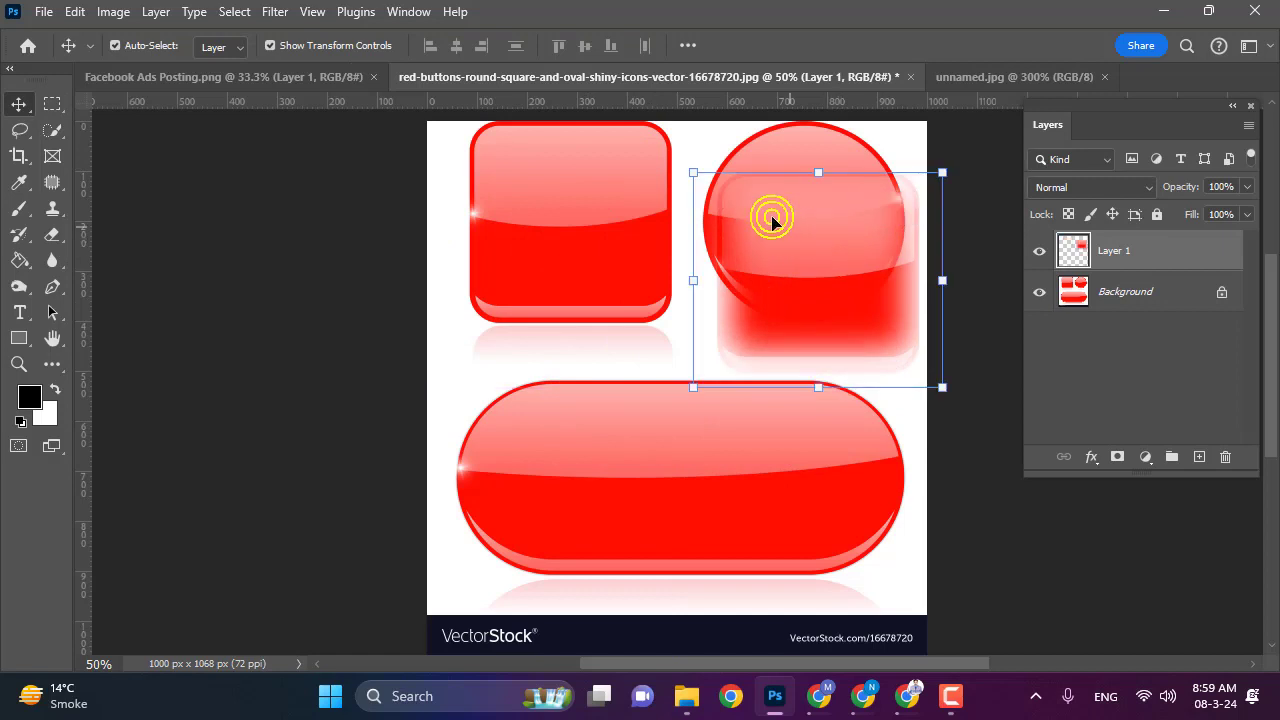
{"action": "mouse_move", "coordinate": [737, 177]}
{"action": "left_mouse_down"}
{"action": "mouse_move", "coordinate": [679, 242]}
{"action": "mouse_move", "coordinate": [619, 218]}
{"action": "mouse_move", "coordinate": [616, 236]}
{"action": "mouse_move", "coordinate": [749, 234]}
{"action": "left_mouse_up"}
{"action": "key", "text": "ctrl+shift+Tab"}
{"action": "key", "text": "m"}
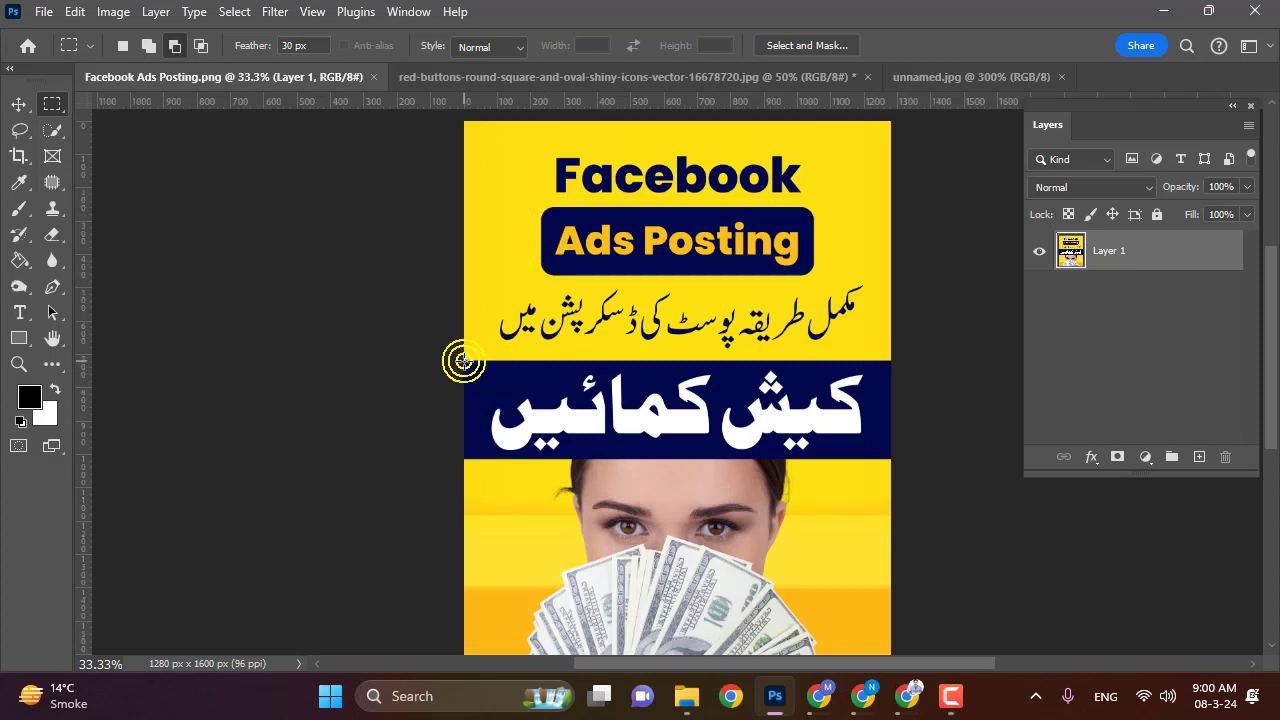
- Marquee the navy banner, then reset Feather from 30 px to 0 px and redraw a sharp rectangle around it
{"action": "left_click_drag", "start_coordinate": [464, 361], "coordinate": [889, 456]}
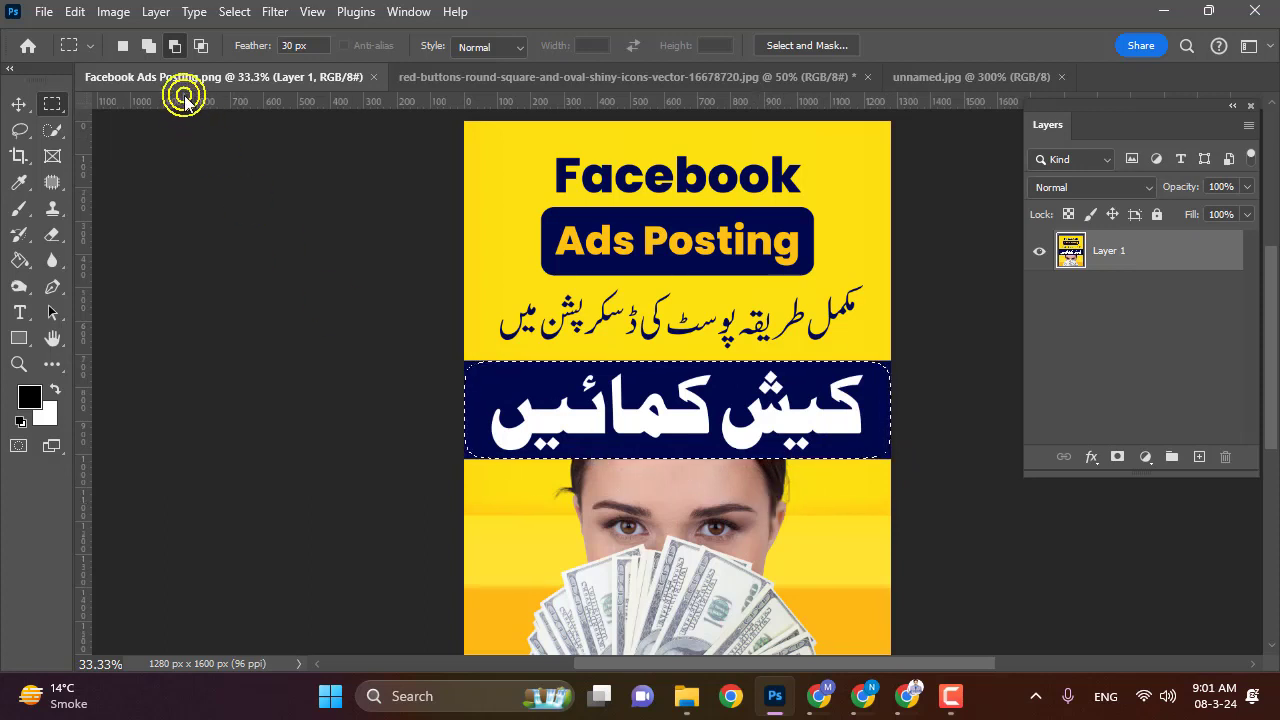
{"action": "left_click", "coordinate": [253, 43]}
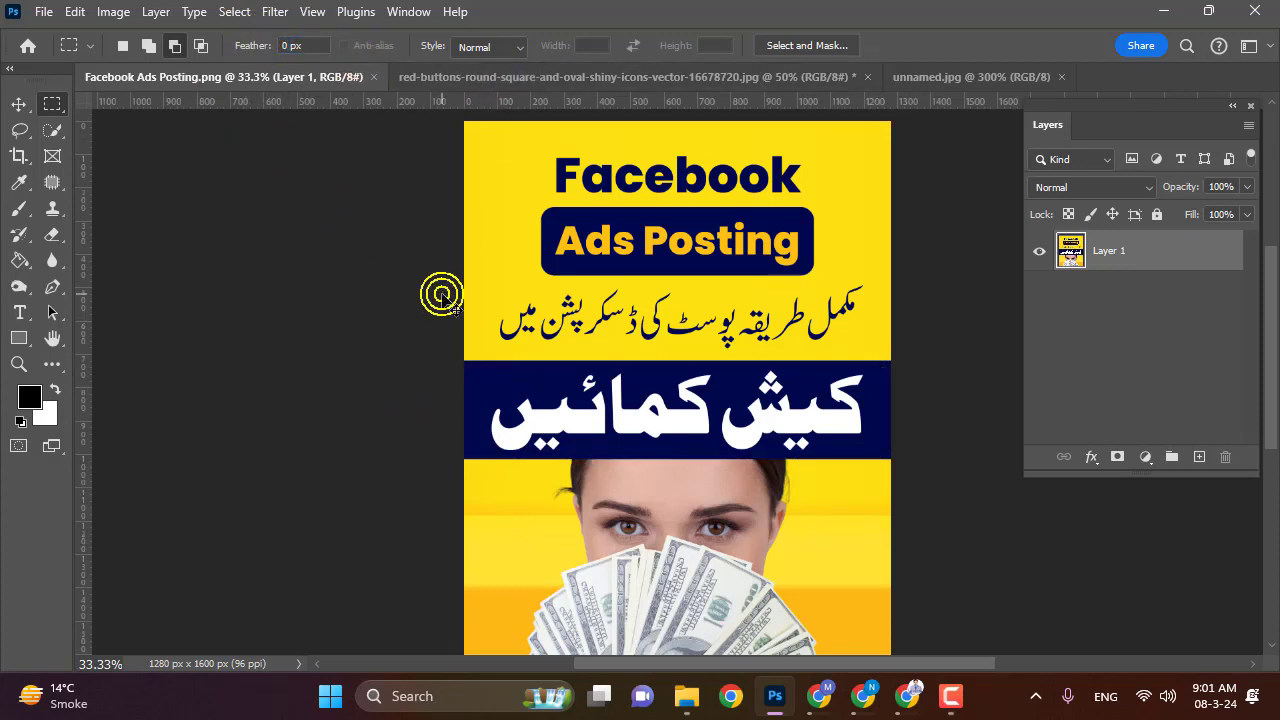
{"action": "left_click_drag", "start_coordinate": [462, 362], "coordinate": [916, 457]}
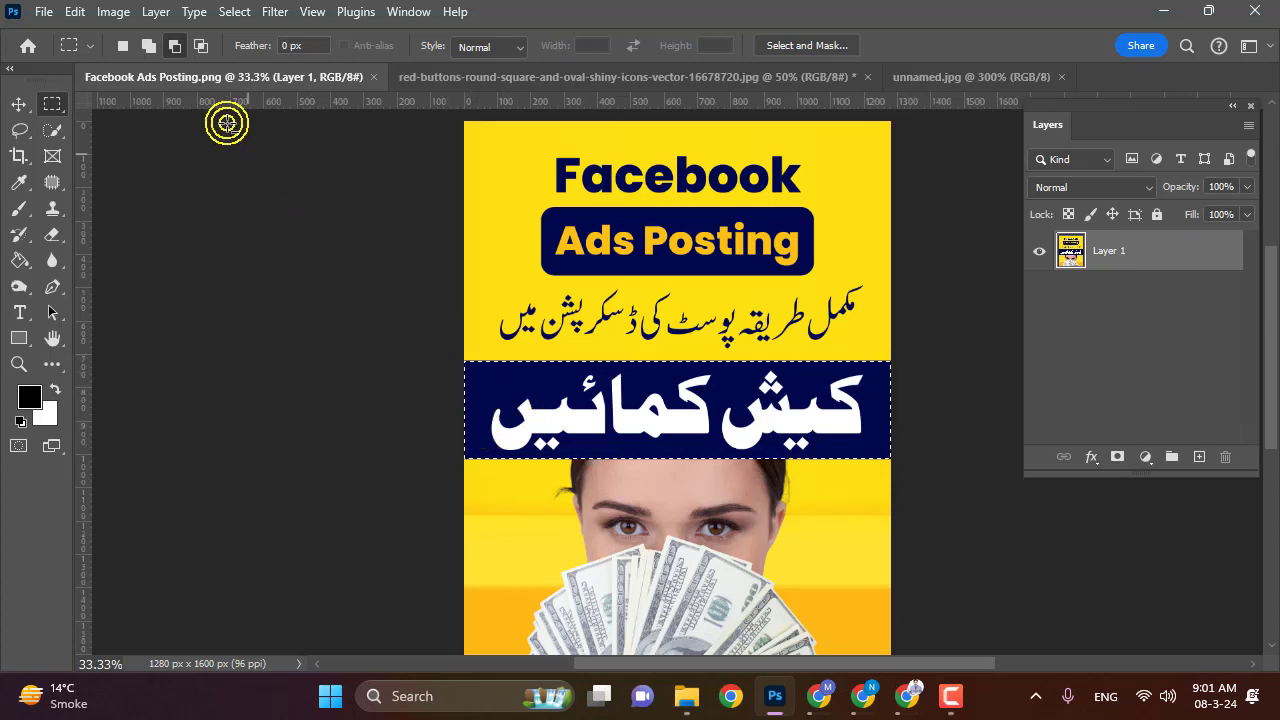
- Trim strips off the left and right sides of the navy band selection with Subtract from selection
{"action": "left_click", "coordinate": [178, 47]}
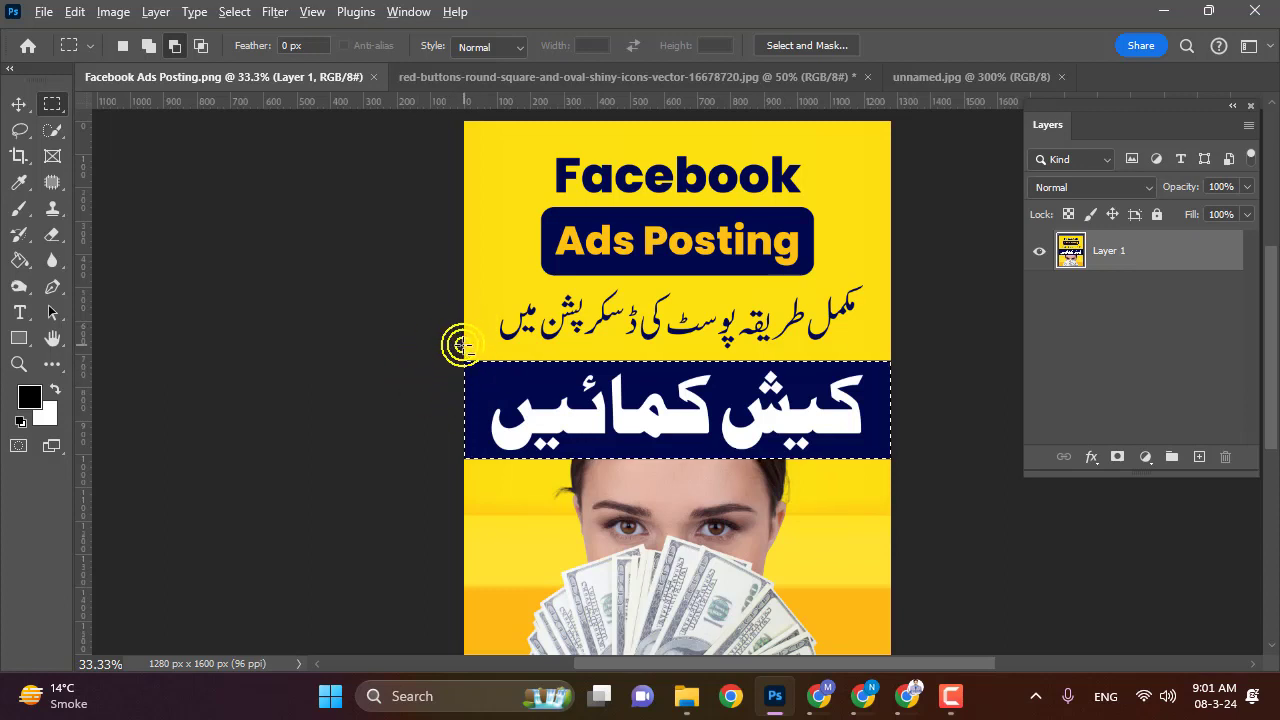
{"action": "left_click_drag", "start_coordinate": [458, 343], "coordinate": [487, 488]}
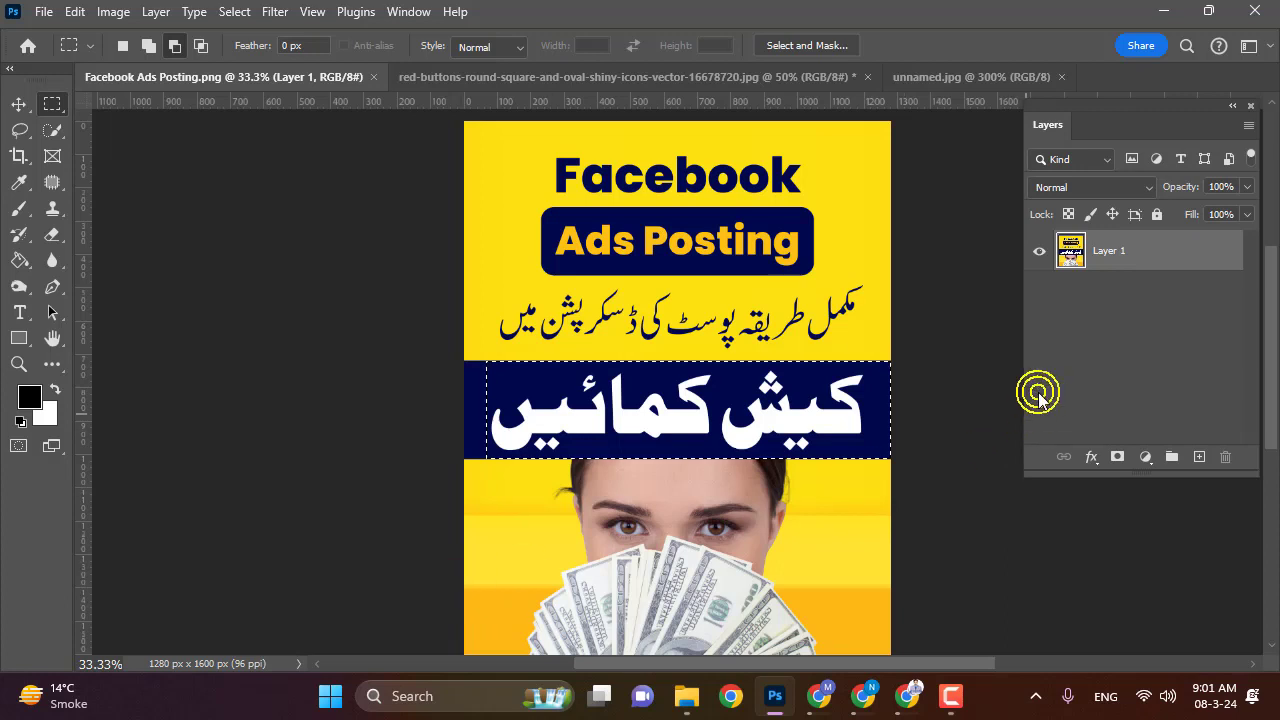
{"action": "left_click_drag", "start_coordinate": [865, 347], "coordinate": [897, 562]}
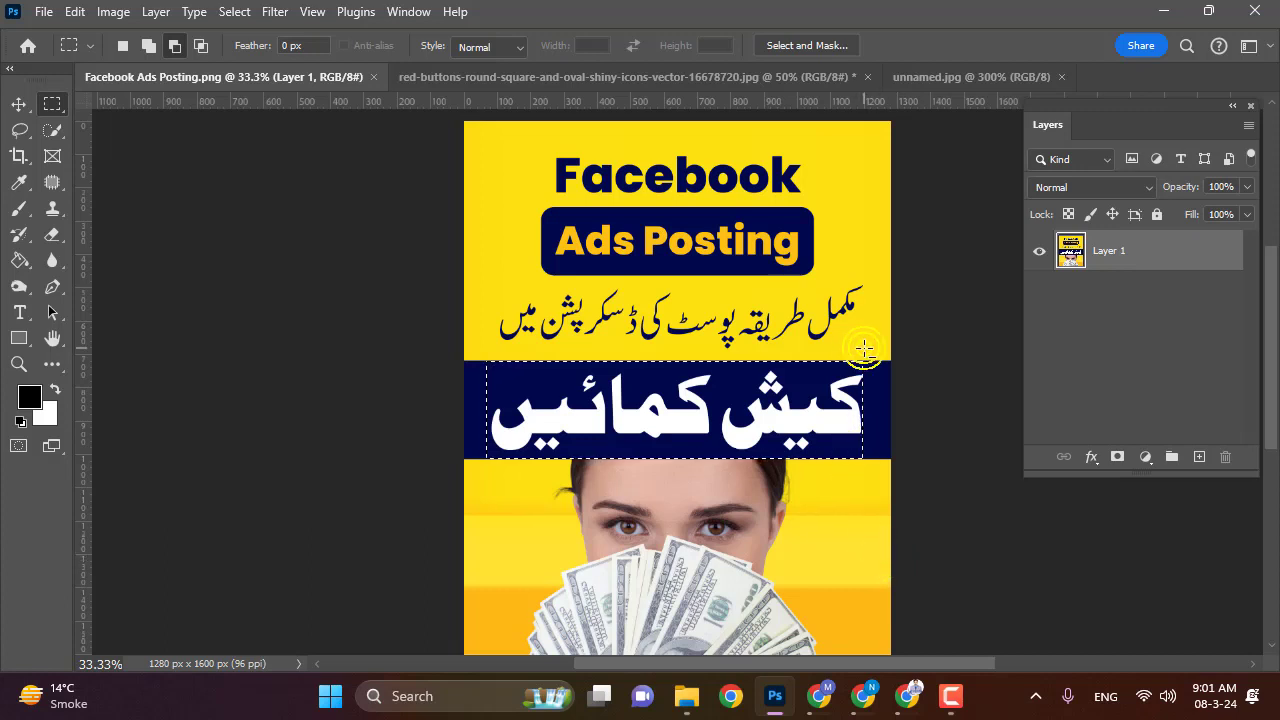
- Add strips back onto the right and left edges of the band selection using Shift
{"action": "key", "text": "shift"}
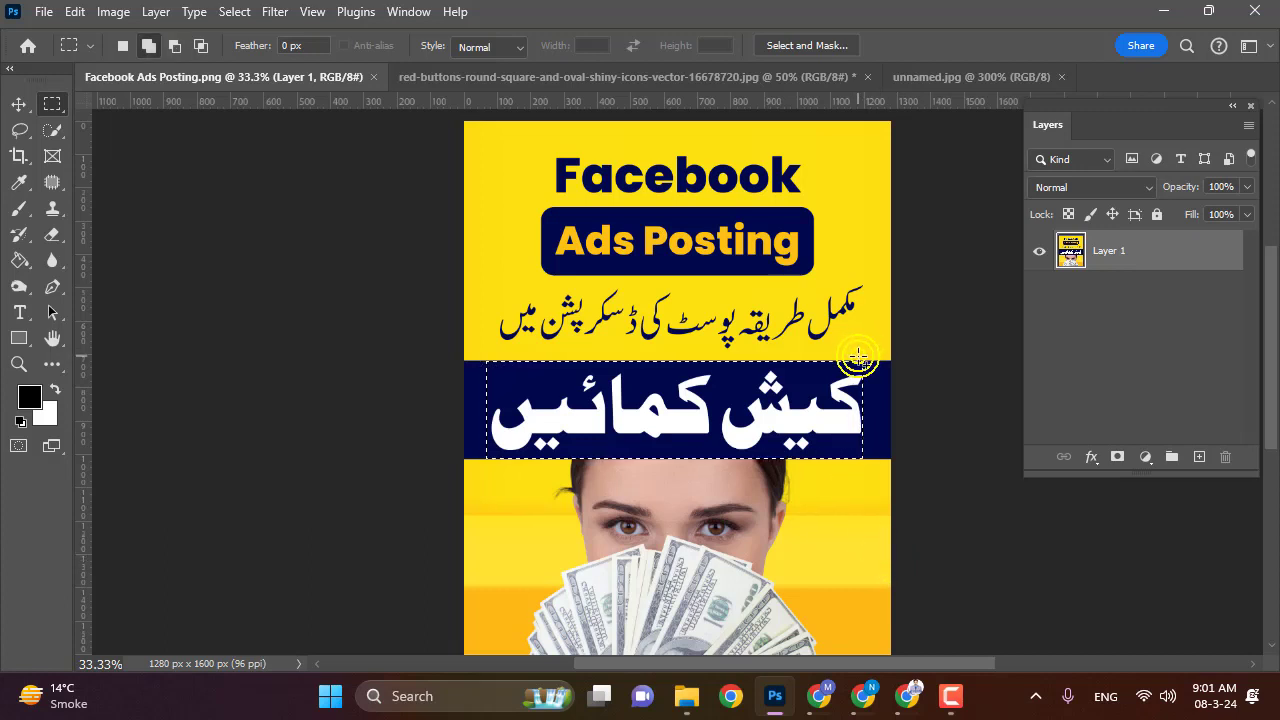
{"action": "left_click_drag", "start_coordinate": [859, 357], "coordinate": [918, 467]}
{"action": "key", "text": "alt"}
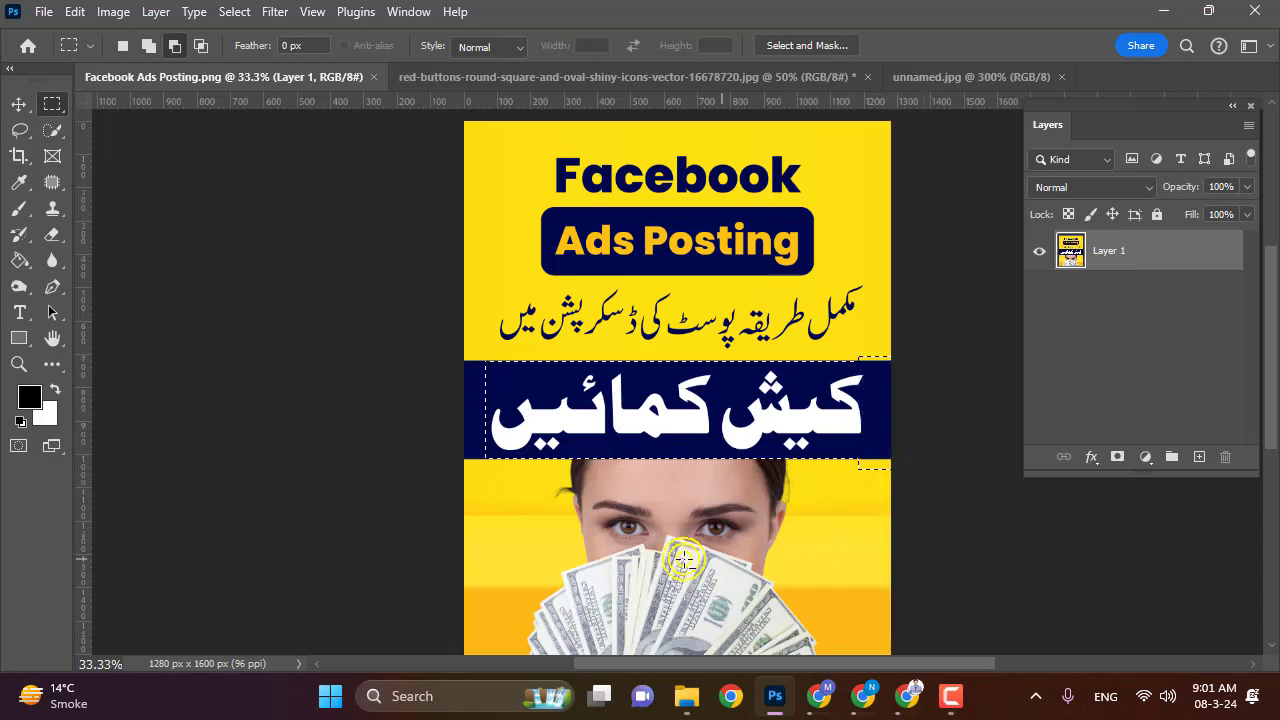
{"action": "key", "text": "shift"}
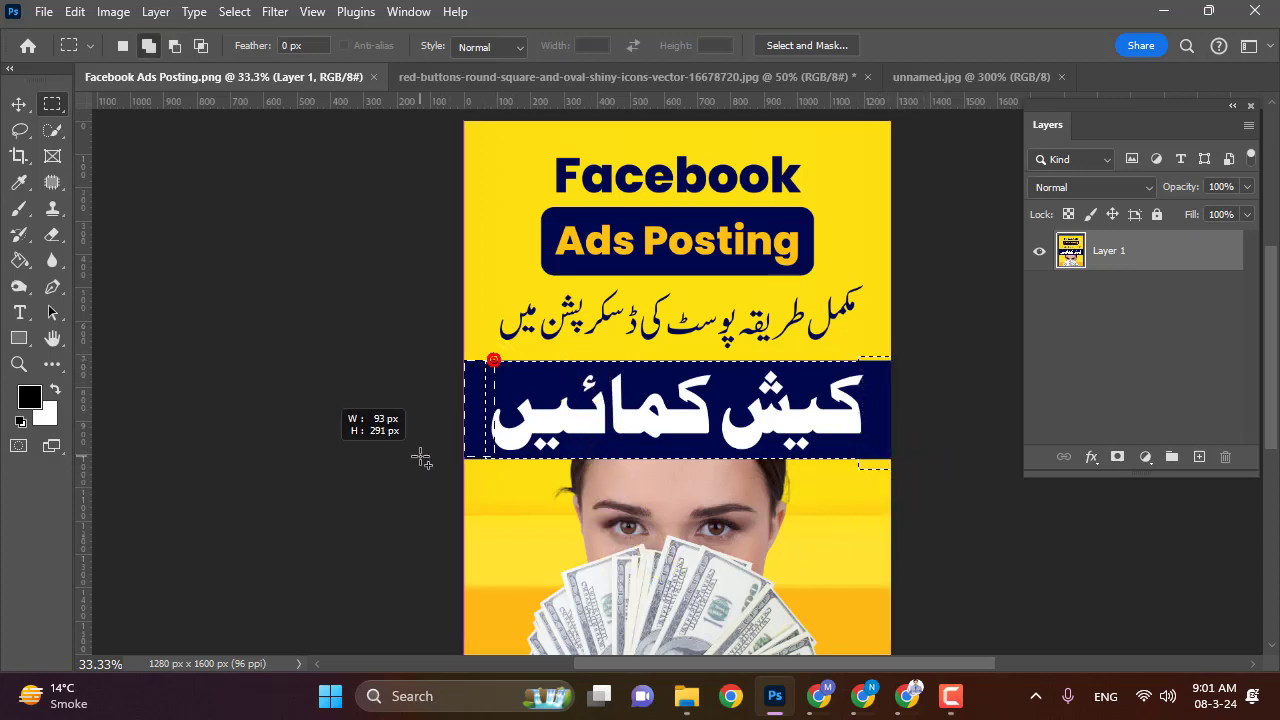
{"action": "left_click_drag", "start_coordinate": [494, 362], "coordinate": [430, 485]}
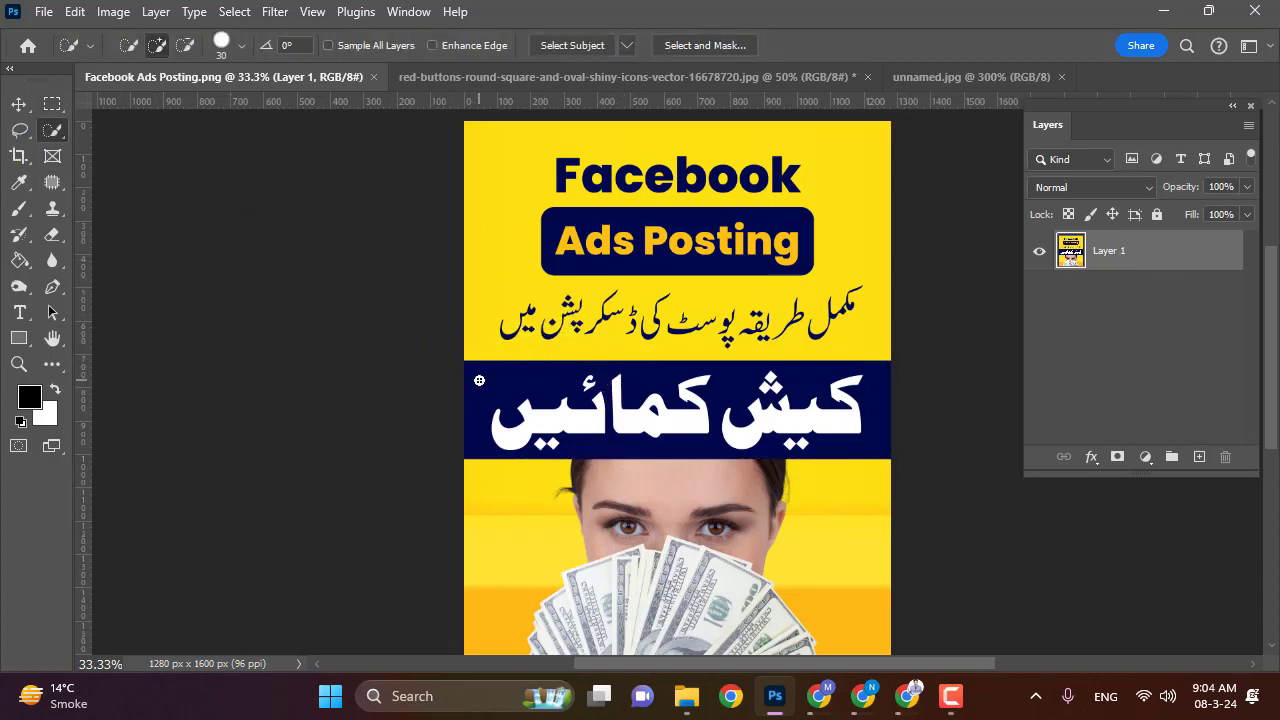
- Quick-select the navy text band, invert it with Ctrl+Shift+I, revert to the band, and open the Select menu
{"action": "left_click_drag", "start_coordinate": [479, 383], "coordinate": [660, 400]}
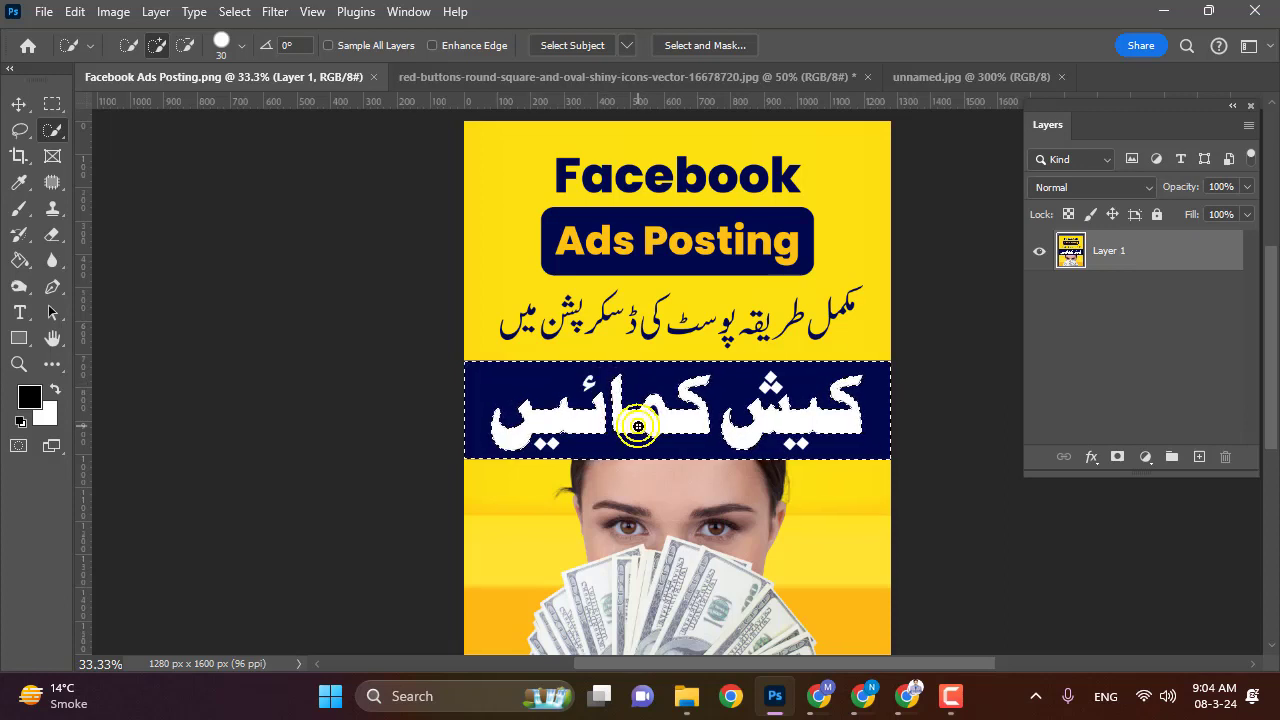
{"action": "key", "text": "ctrl+shift+i"}
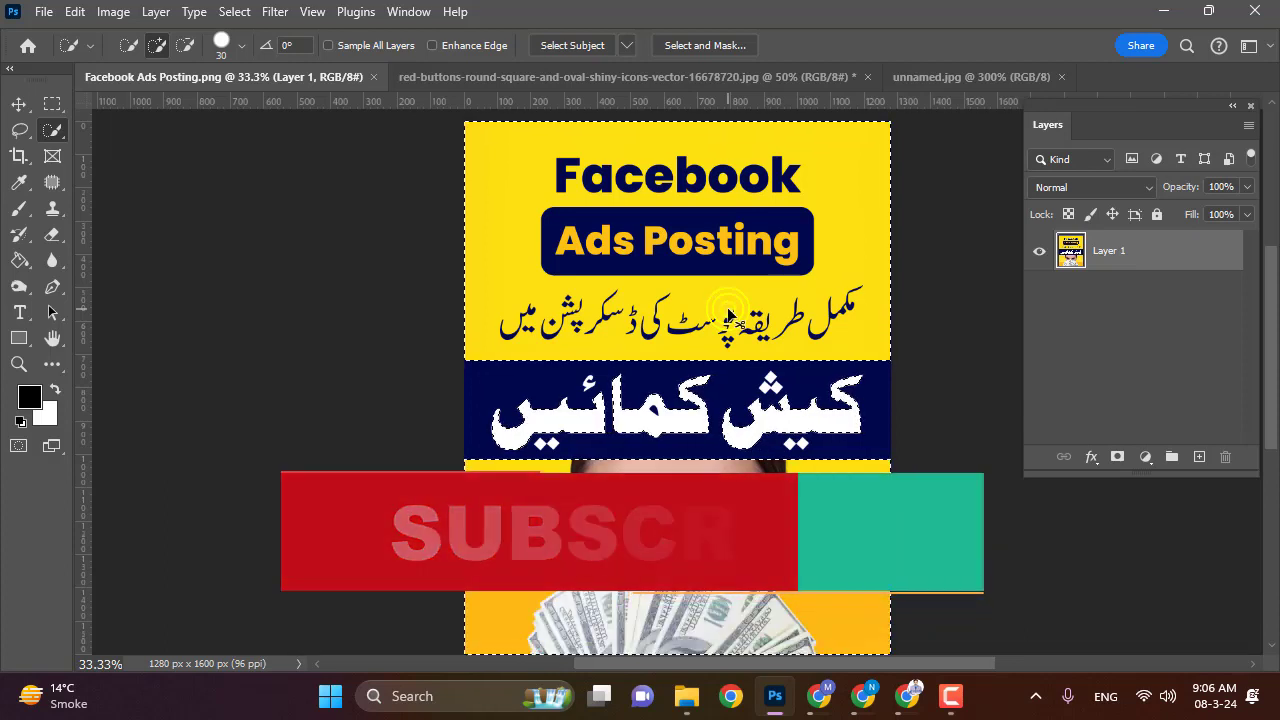
{"action": "left_click", "coordinate": [728, 316], "text": "alt"}
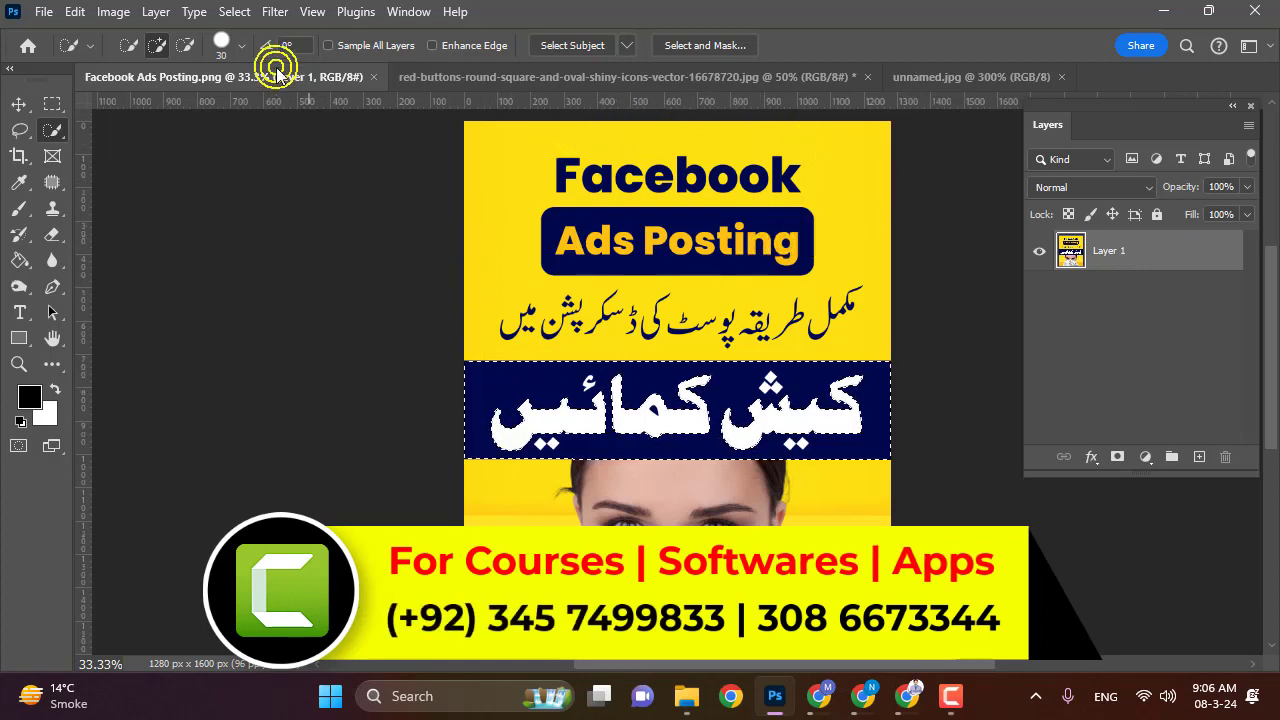
{"action": "left_click", "coordinate": [238, 12]}
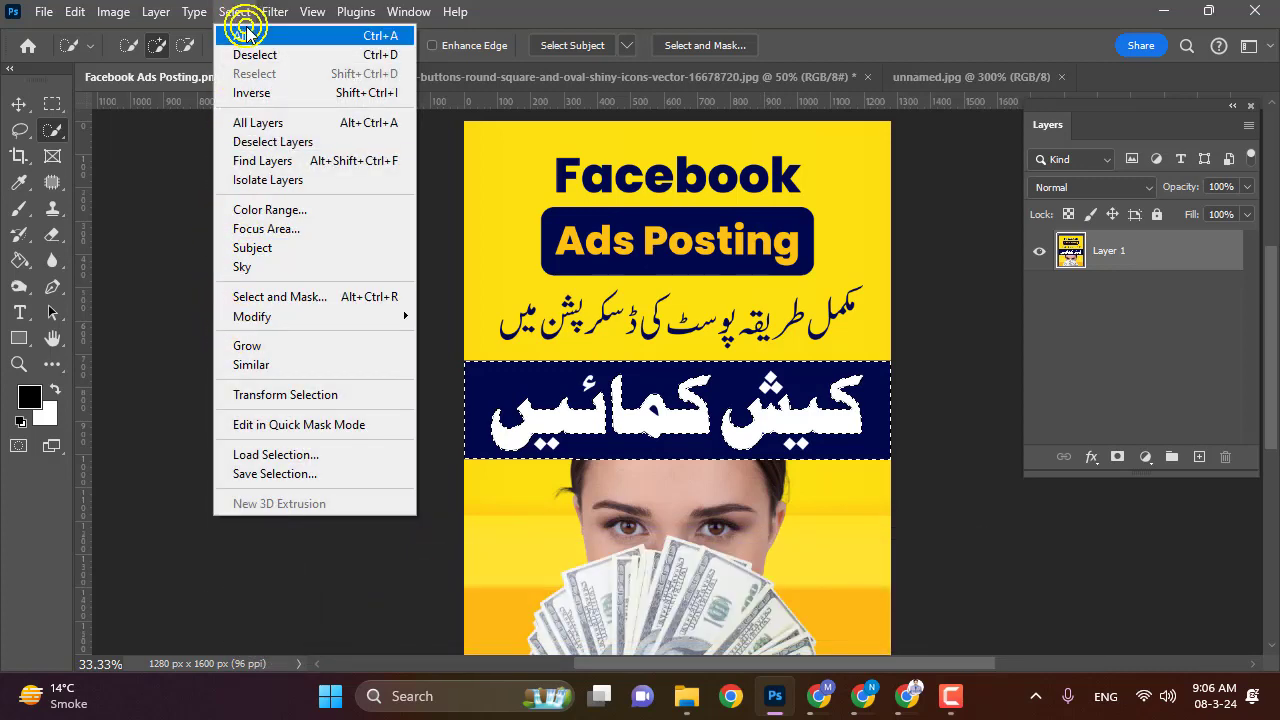
- Apply Select > Inverse twice, flipping the selection to the rest of the poster and back to the navy band
{"action": "left_click", "coordinate": [390, 100]}
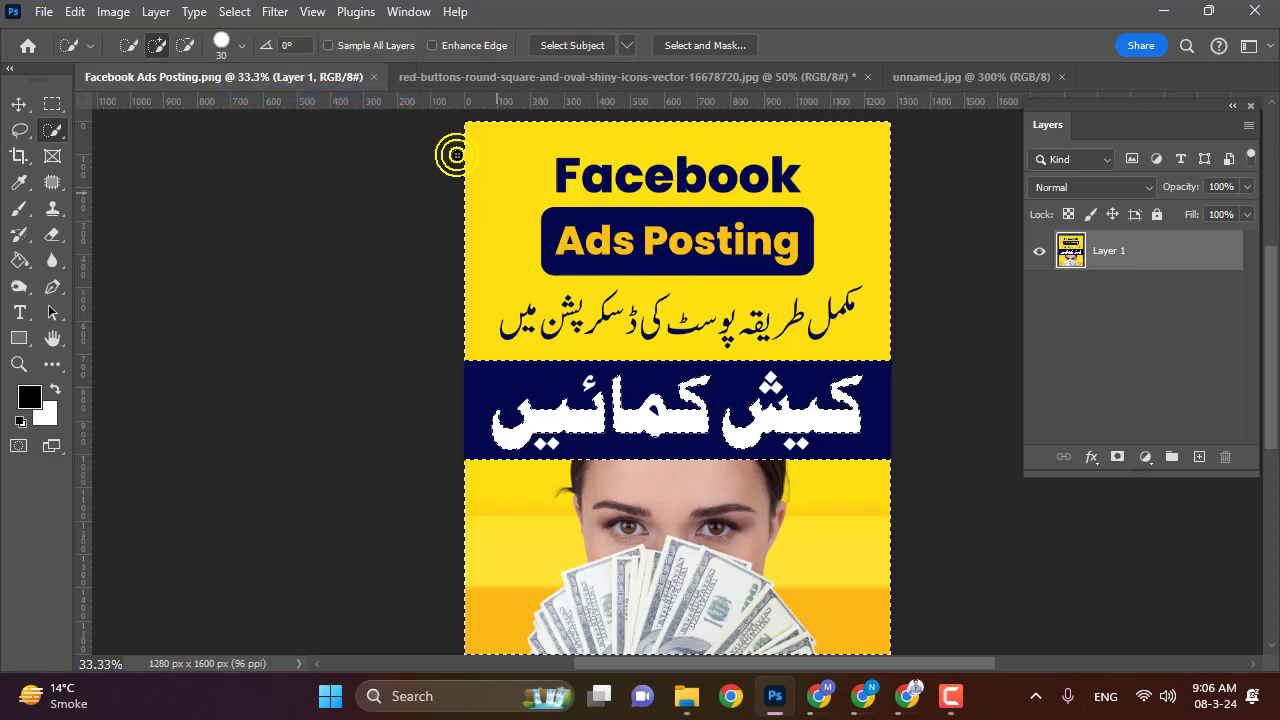
{"action": "left_click", "coordinate": [234, 11]}
{"action": "left_click", "coordinate": [281, 93]}
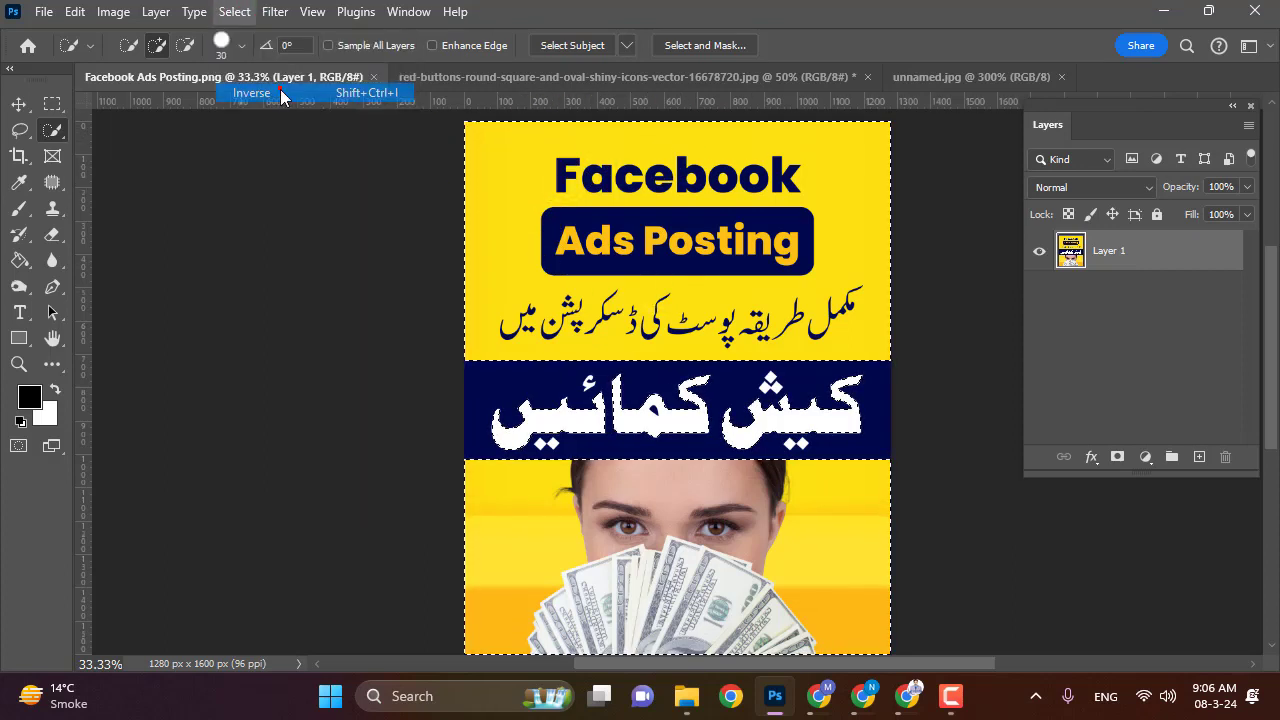